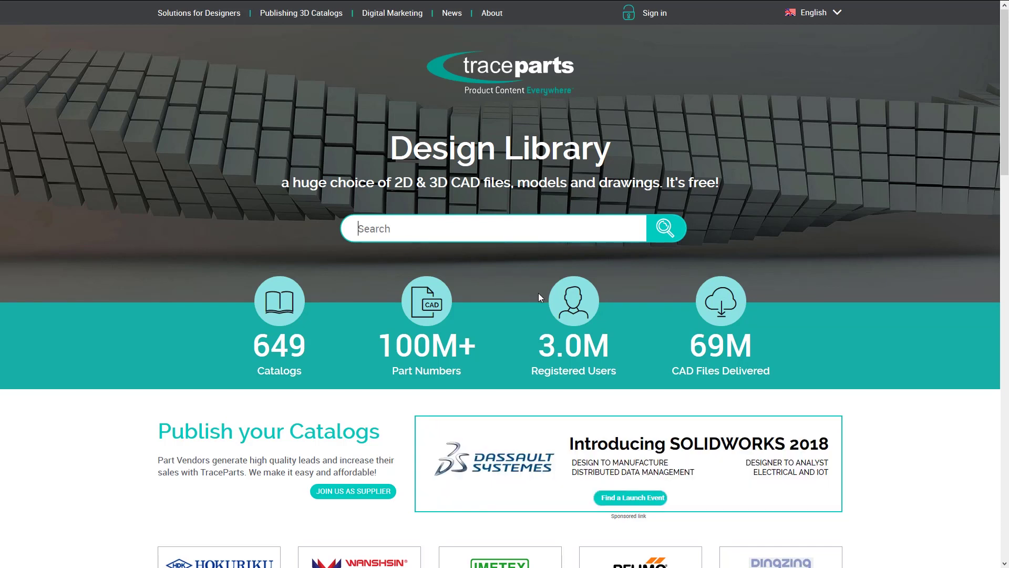
Search the TraceParts Design Library for 'bearing', returning about 1.58 million results
type("bearing")
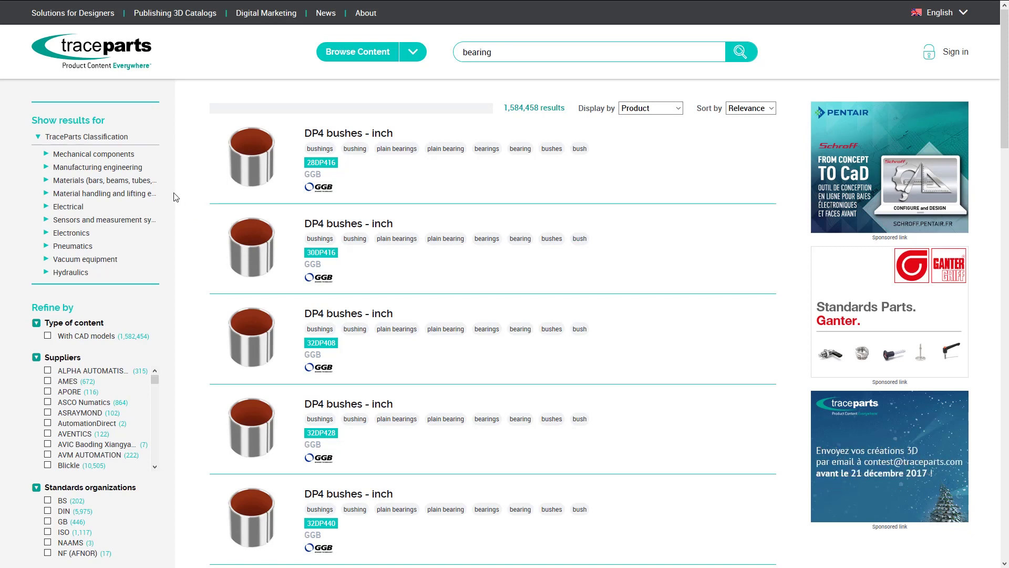
Narrow the results to Mechanical components > Bearings > ball, roller and needle bearings
left_click(51, 156)
left_click(54, 180)
left_click(62, 193)
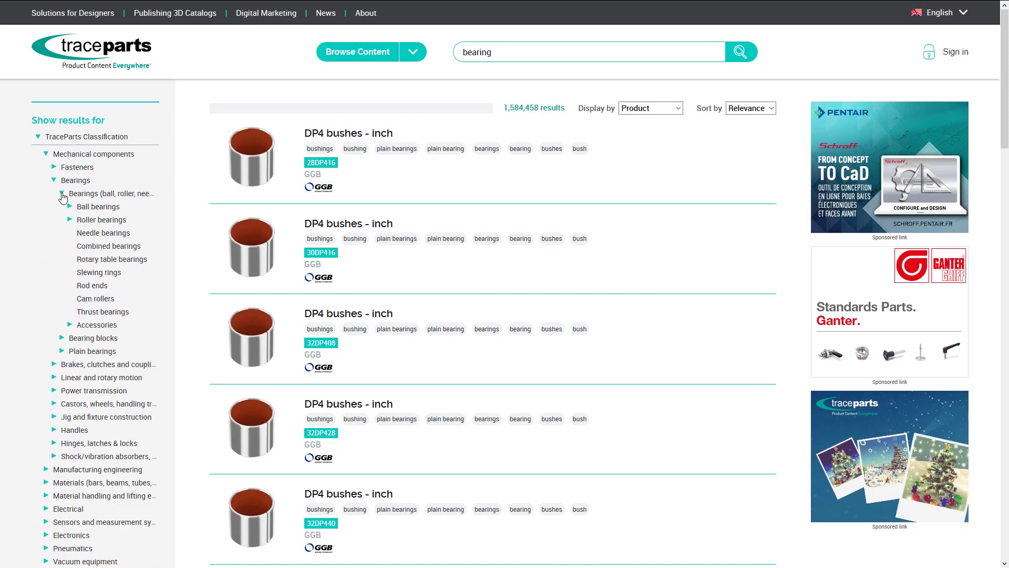
left_click(105, 198)
scroll(105, 198, "down", 4)
left_click_drag(154, 247, 155, 327)
Filter to SKF, 10 mm inner, 30 mm outer, no closures, and open 7200 BECBP
left_click(47, 260)
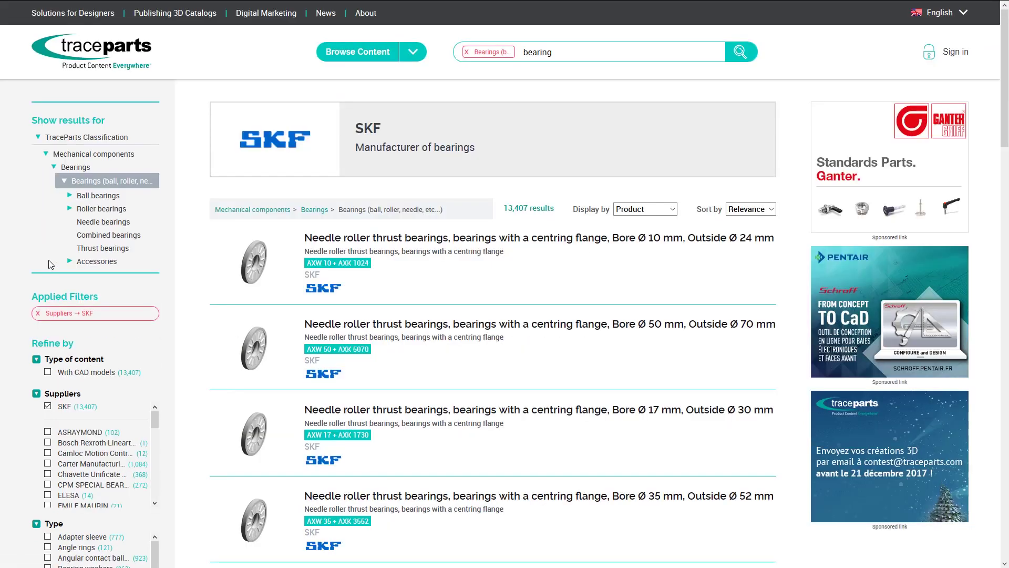
scroll(42, 335, "down", 7)
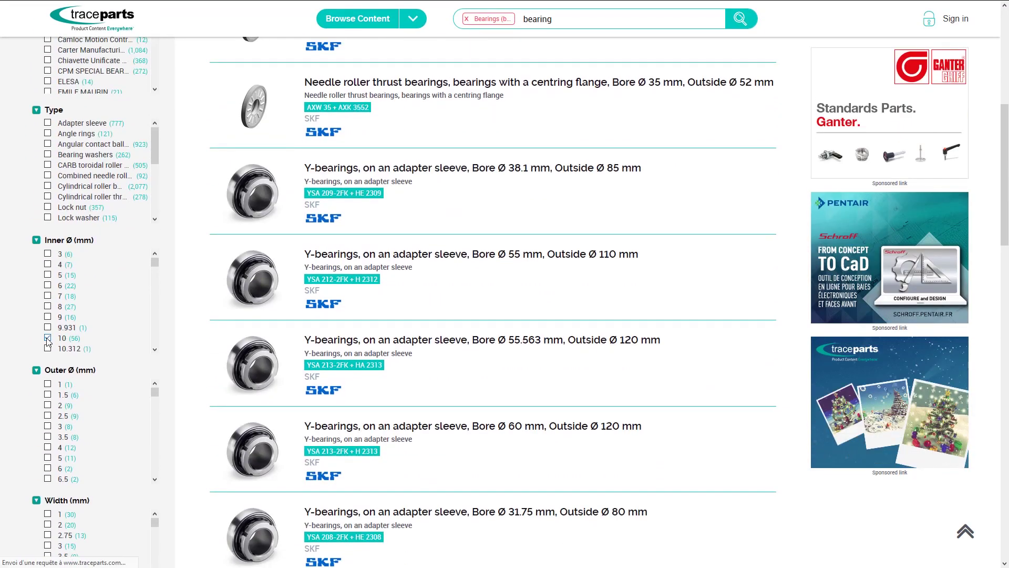
left_click(48, 338)
scroll(49, 347, "down", 3)
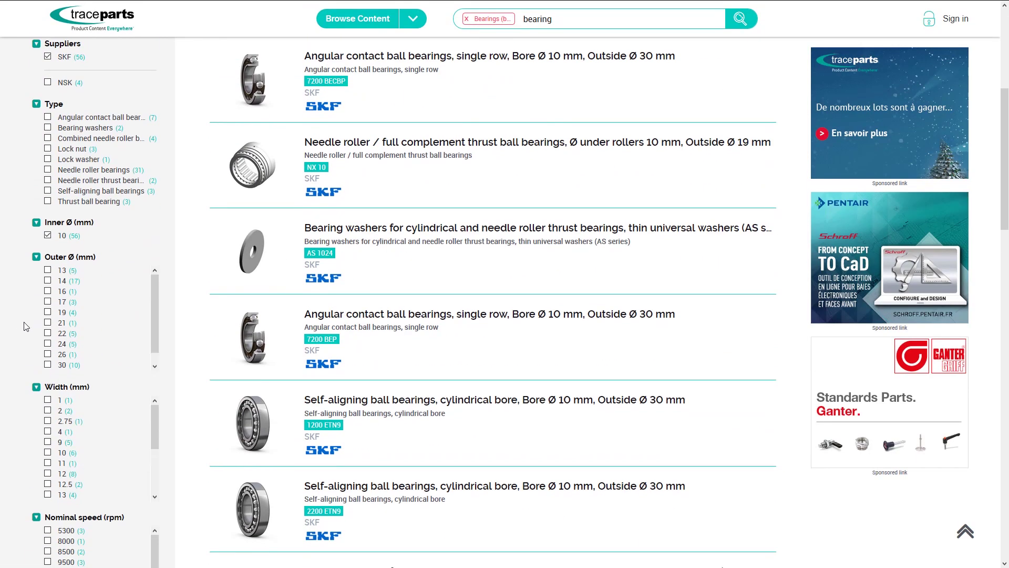
left_click(48, 365)
scroll(49, 367, "down", 10)
left_click(48, 377)
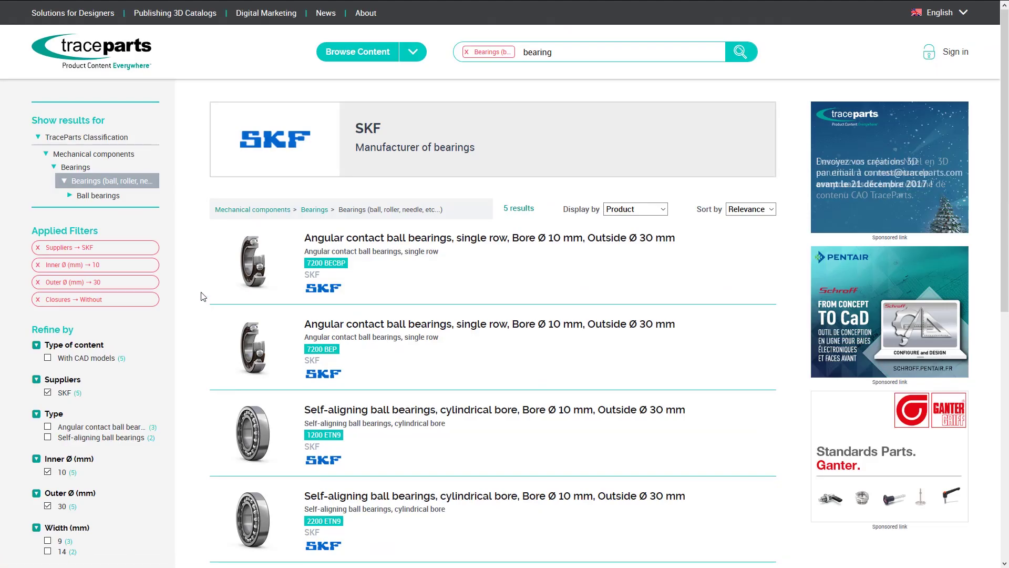
left_click(429, 239)
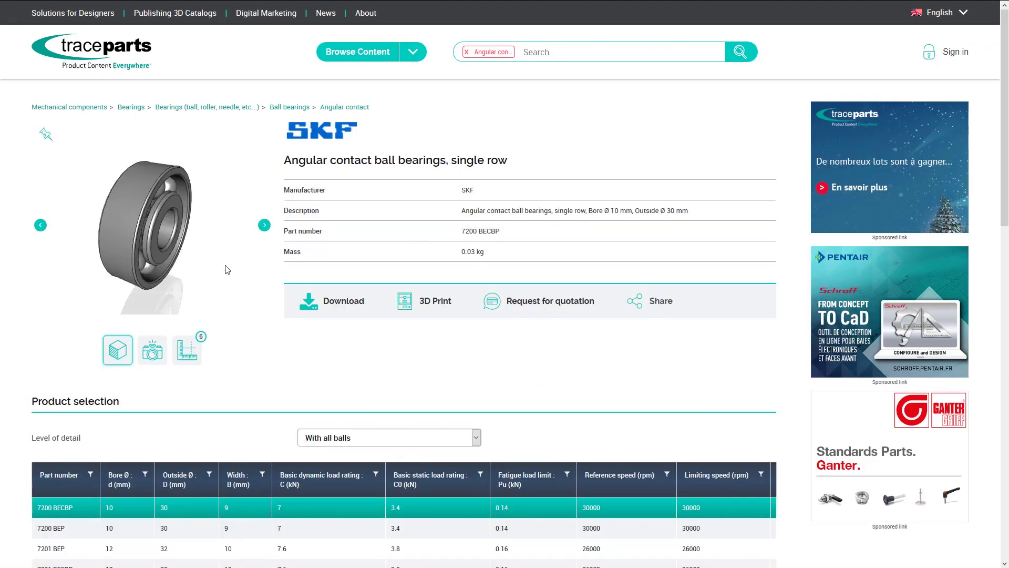
Start the 7200 BECBP CAD download and sign in to the TraceParts account
mouse_move(227, 269)
left_mouse_down()
mouse_move(156, 257)
mouse_move(215, 269)
left_mouse_up()
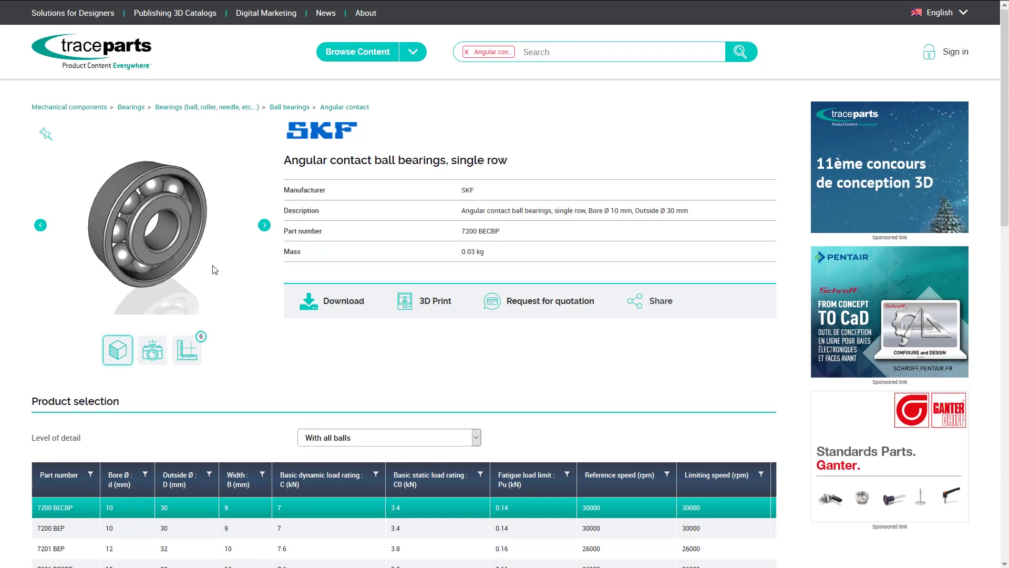
left_click(349, 304)
left_click(463, 215)
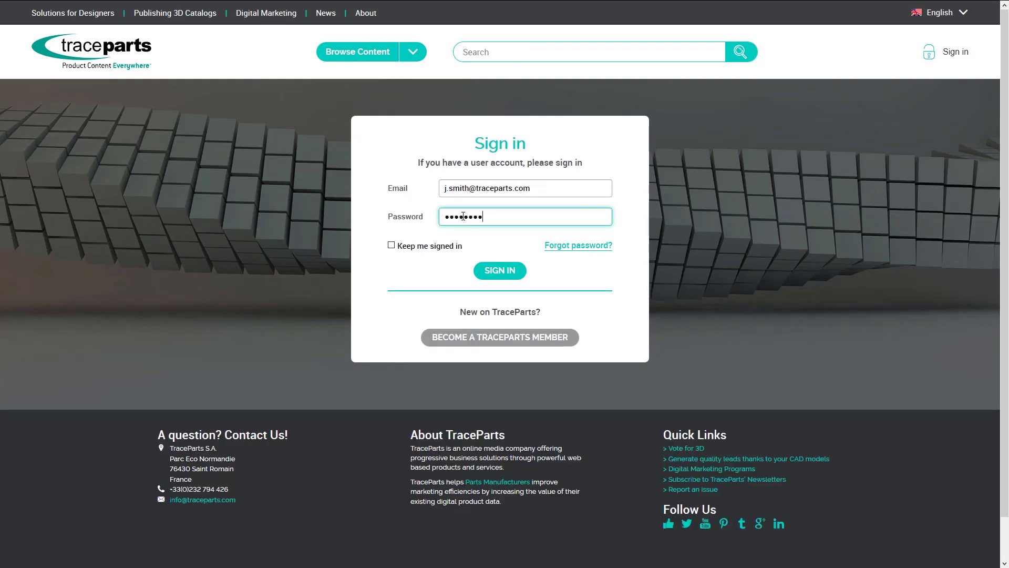
left_click(499, 270)
Request the STEP AP214 file with level of detail set to With 4 balls
left_click(339, 337)
scroll(389, 255, "up", 5)
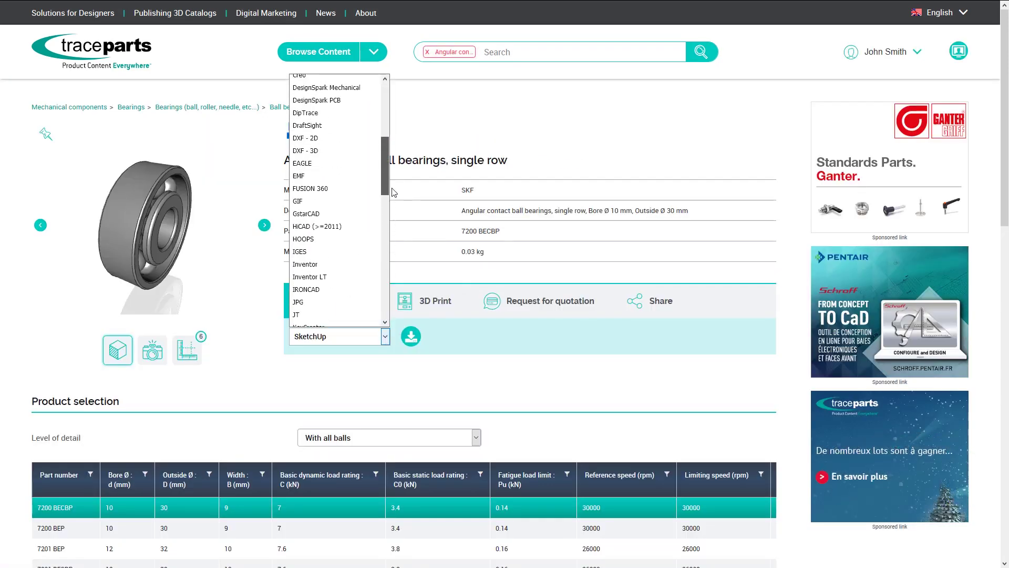
scroll(389, 255, "down", 5)
scroll(388, 255, "down", 3)
left_click(319, 284)
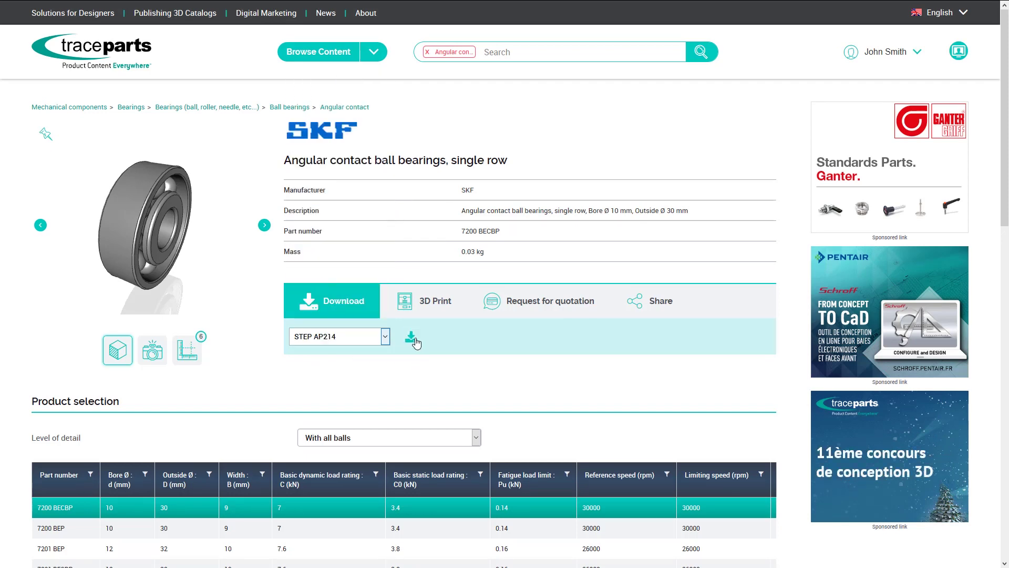
left_click(412, 338)
left_click(476, 437)
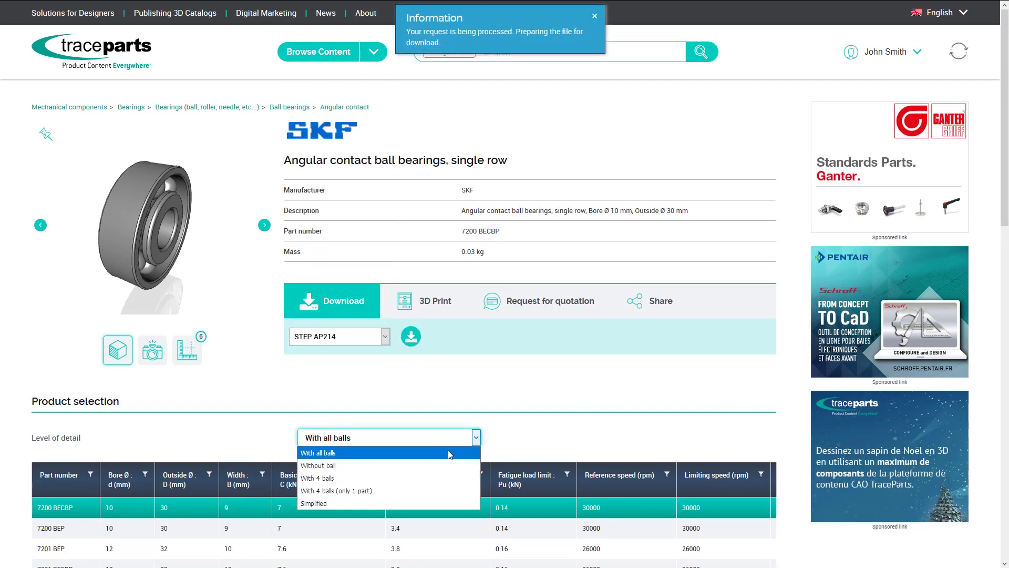
left_click(457, 480)
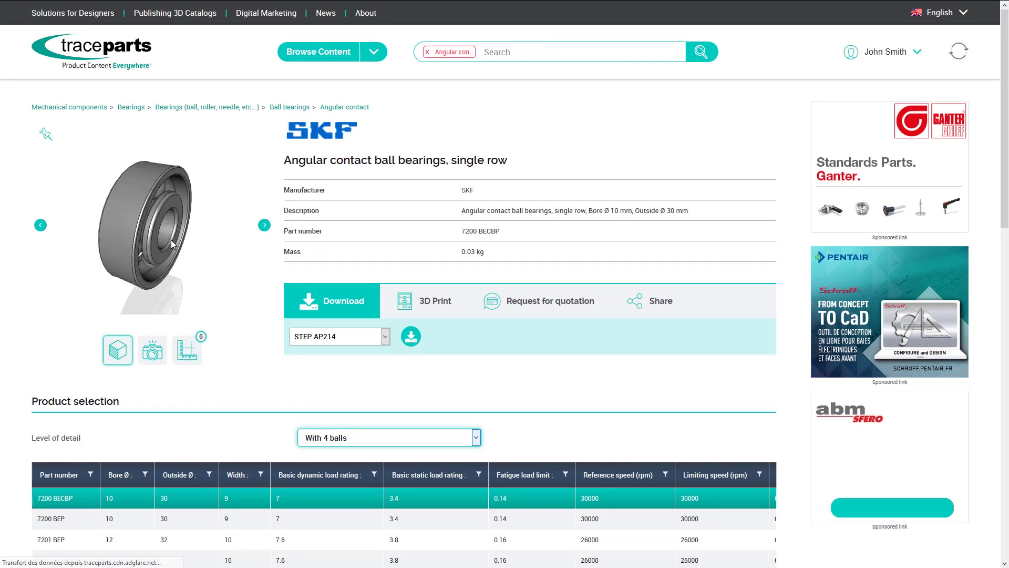
left_click_drag(239, 239, 151, 238)
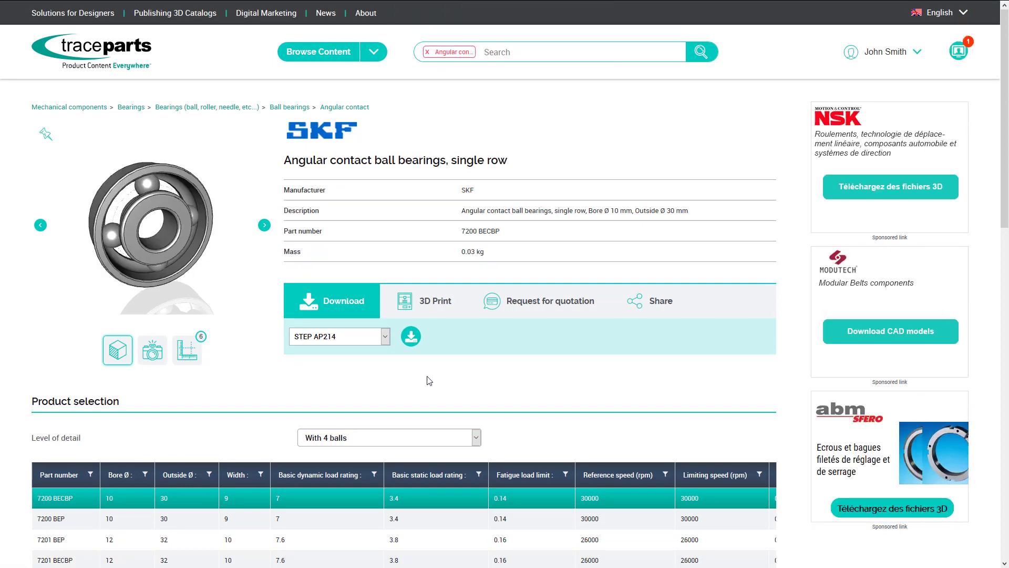
Save the prepared 7200 BECBP zip from My activity, then show all SKF products
left_click(958, 55)
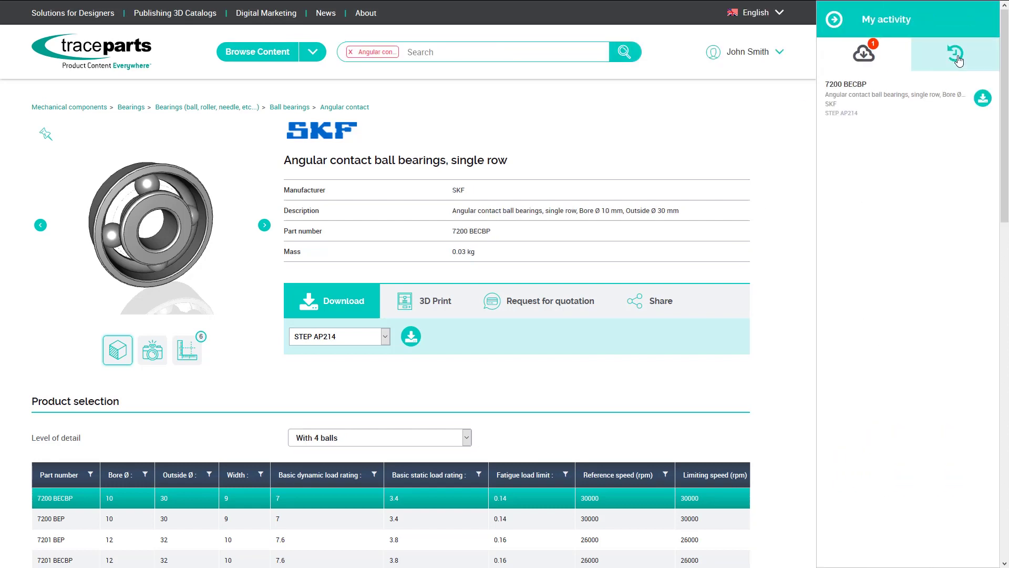
left_click(986, 102)
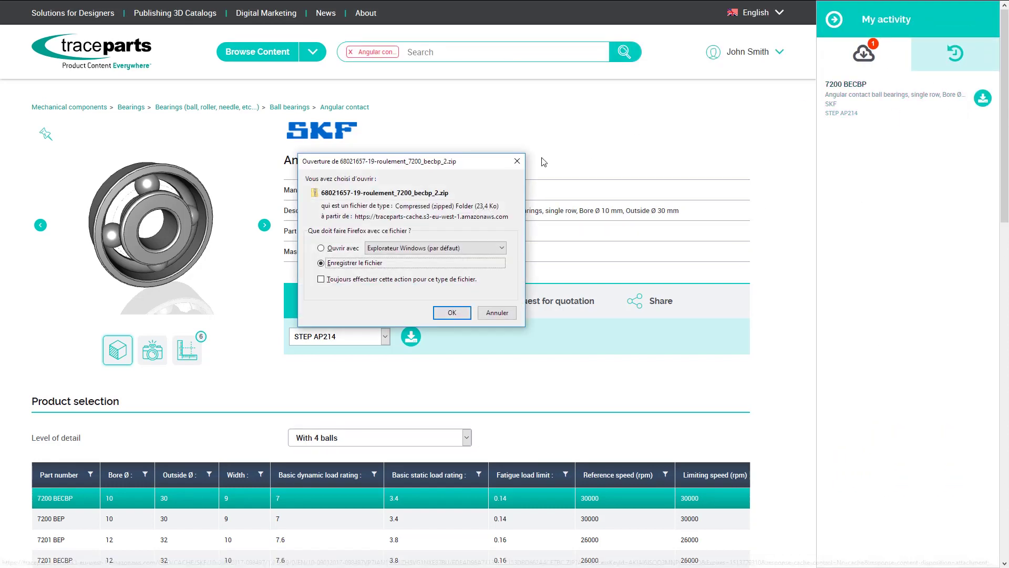
key("Return")
left_click(833, 22)
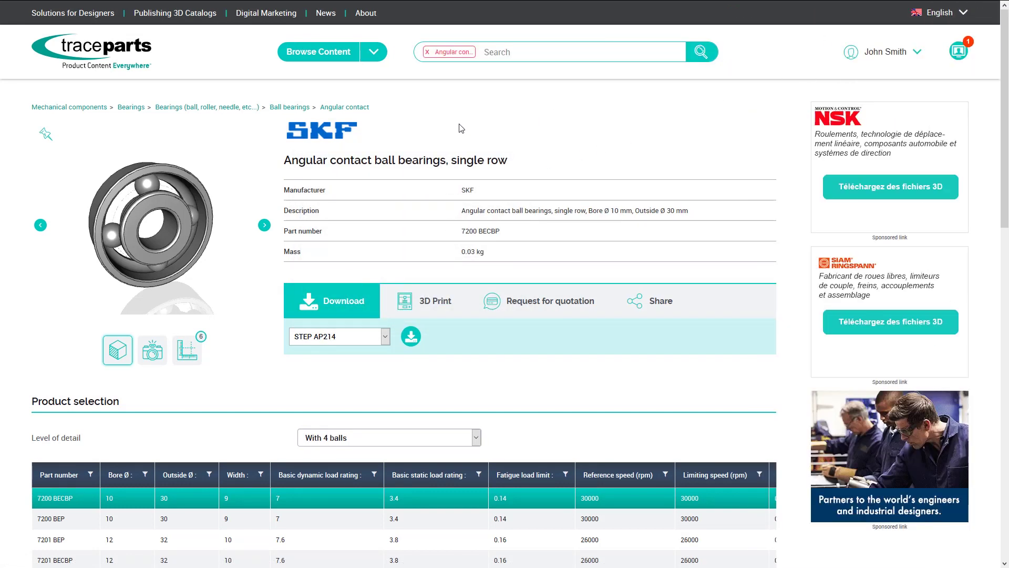
left_click(339, 139)
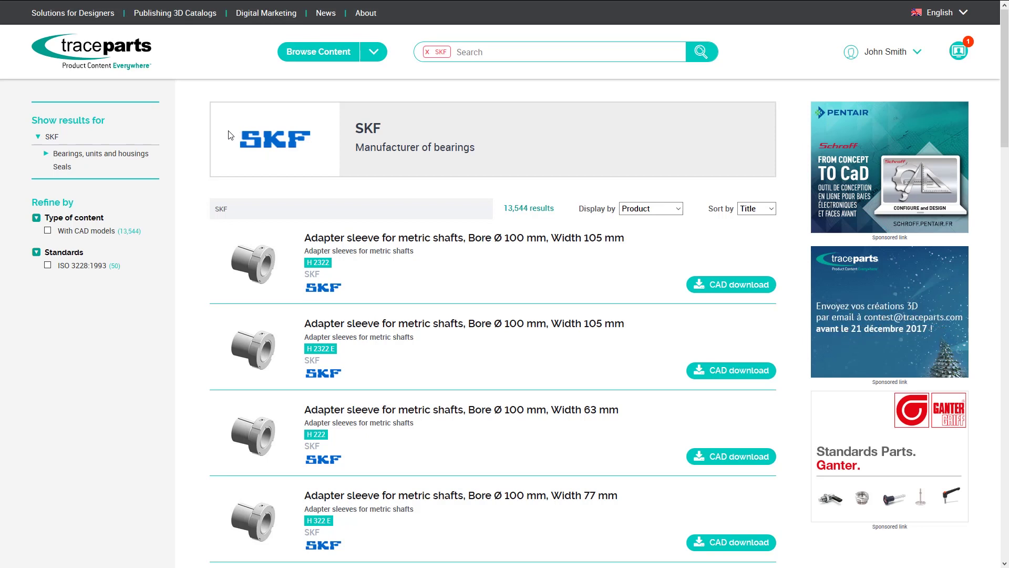
List SKF bearing accessories grouped by product range and scroll to the lock nut ranges
left_click(100, 153)
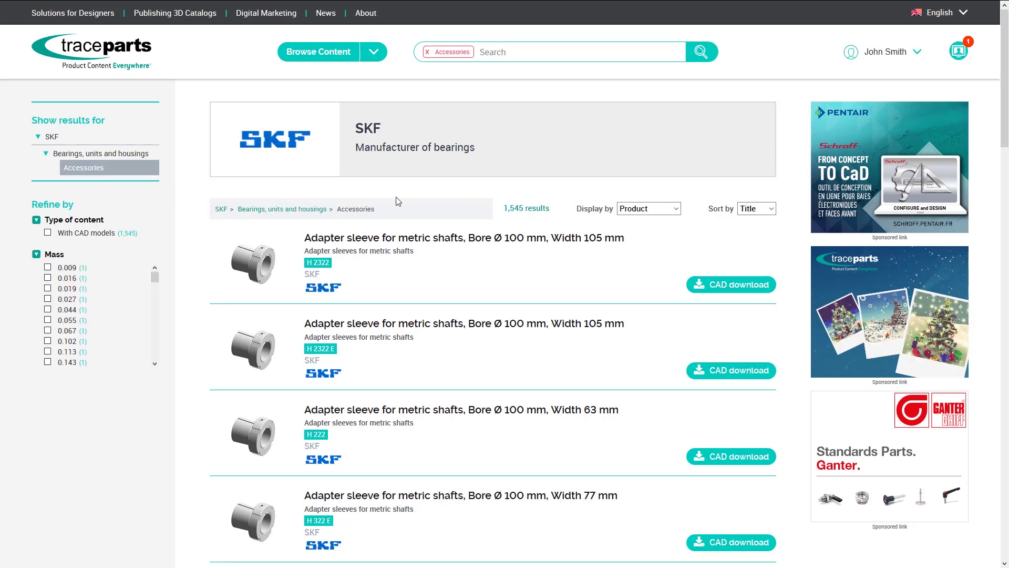
left_click(666, 210)
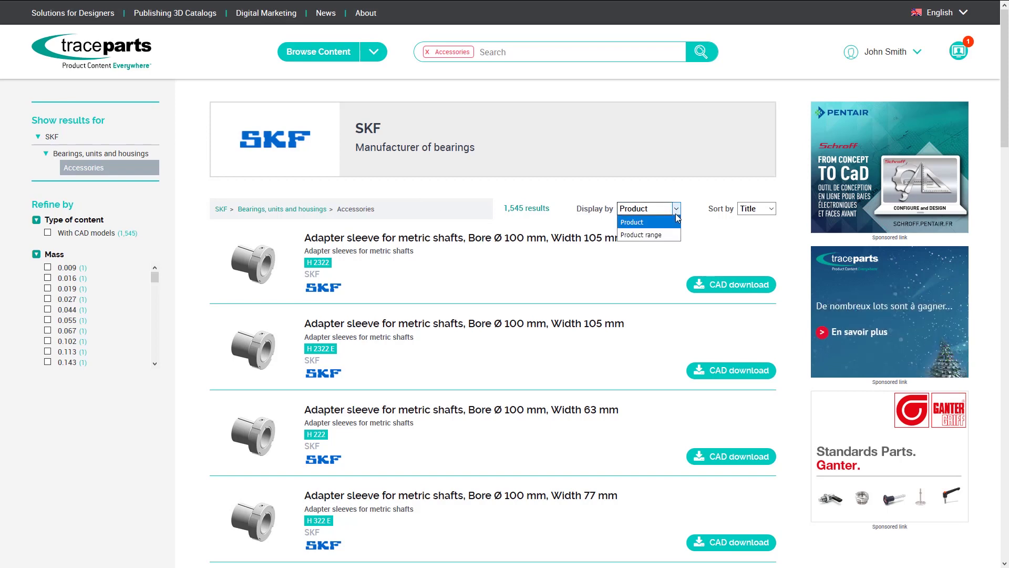
left_click(665, 238)
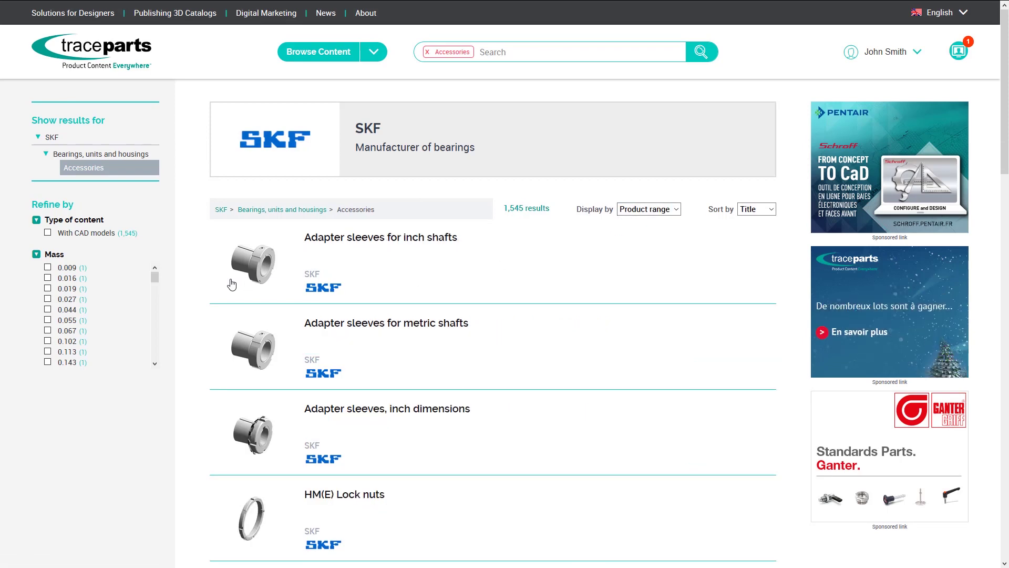
scroll(194, 281, "down", 5)
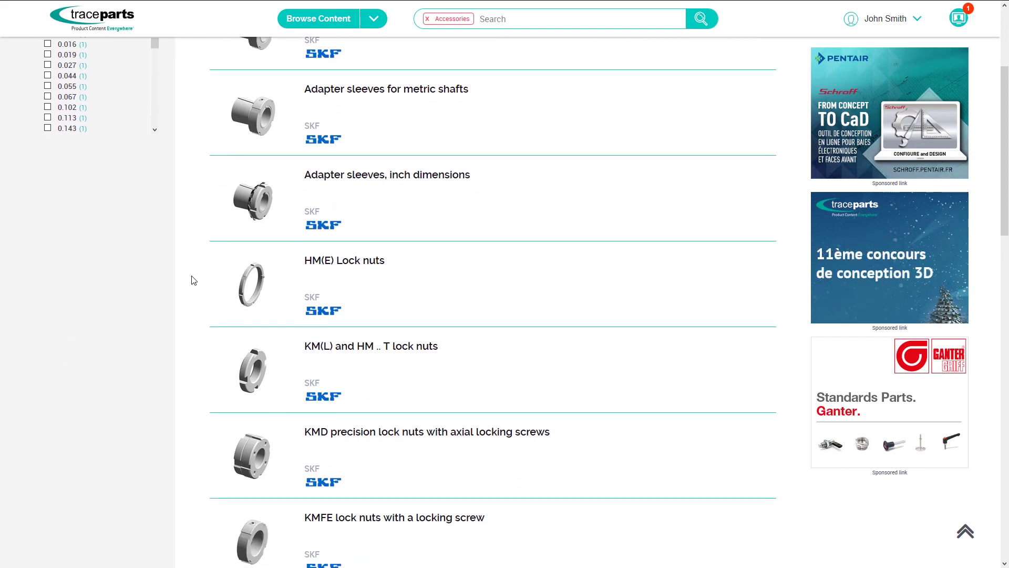
Open the KM(L) and HM .. T lock nuts range and the KM 20 detail page
left_click(386, 347)
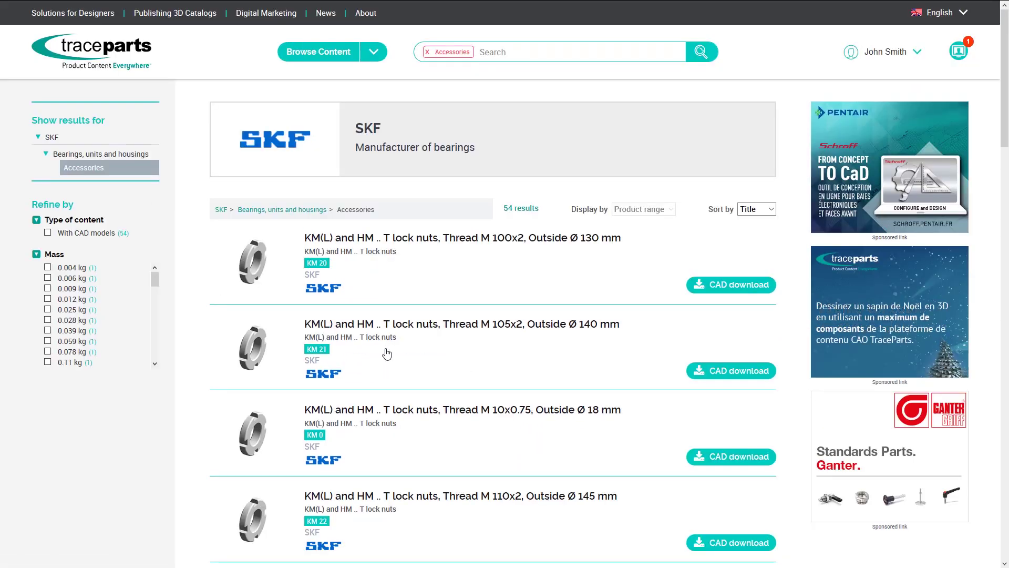
left_click(444, 239)
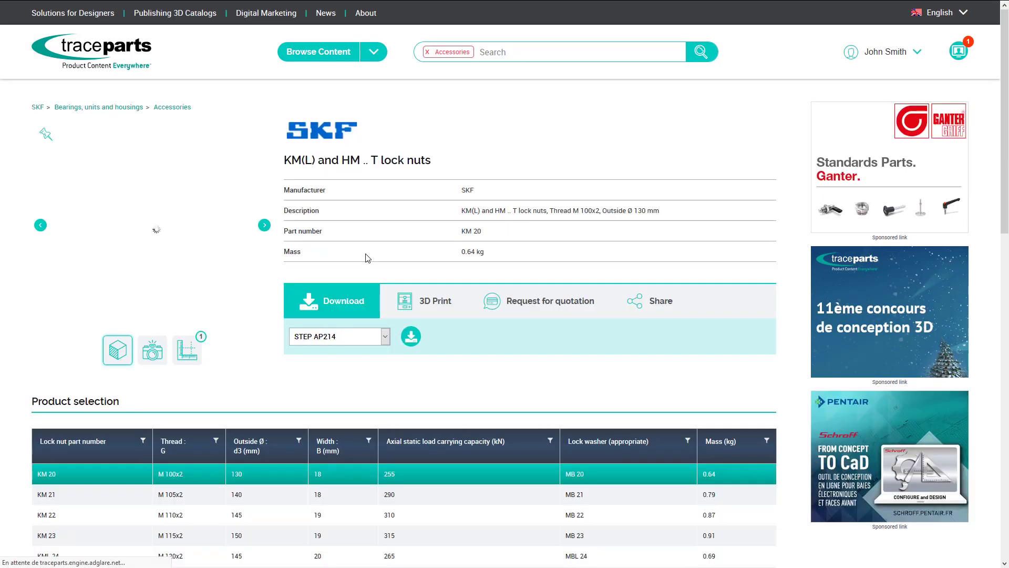
left_click(265, 226)
left_click(265, 226)
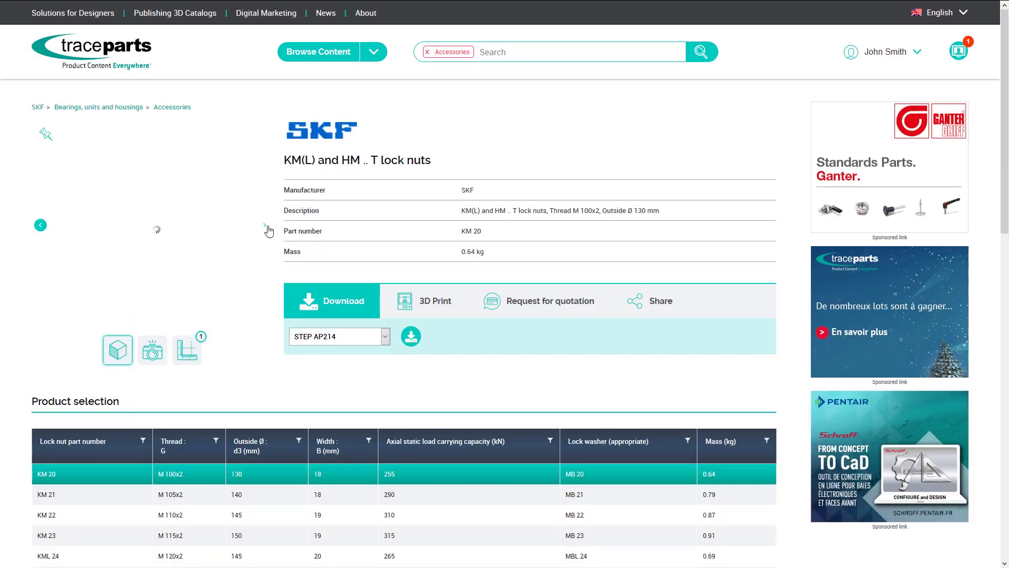
Filter the Thread column to M 10x0.75 and download the KM 0 STEP AP214 file
left_click(216, 440)
mouse_move(247, 487)
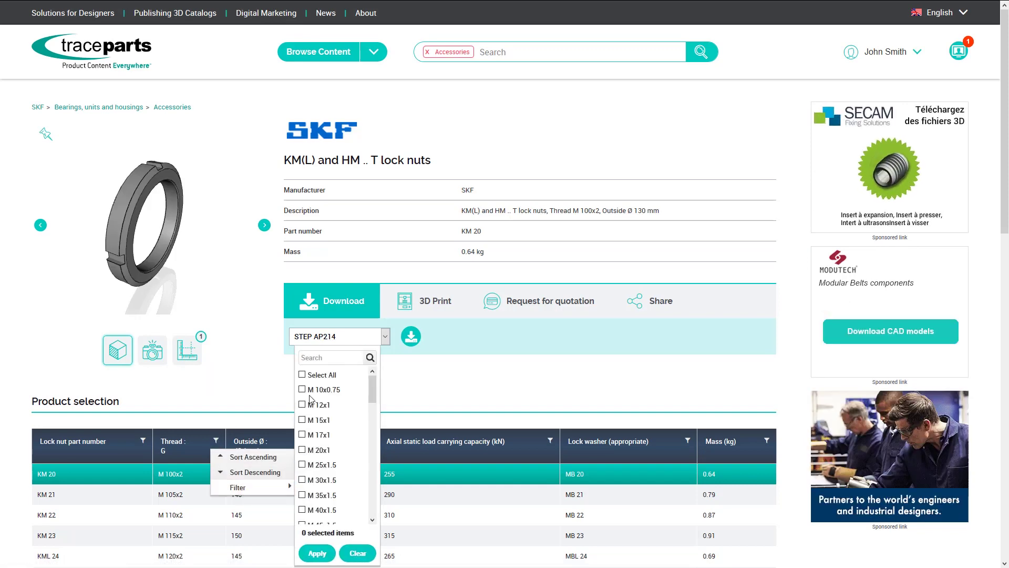
left_click(304, 389)
left_click(317, 553)
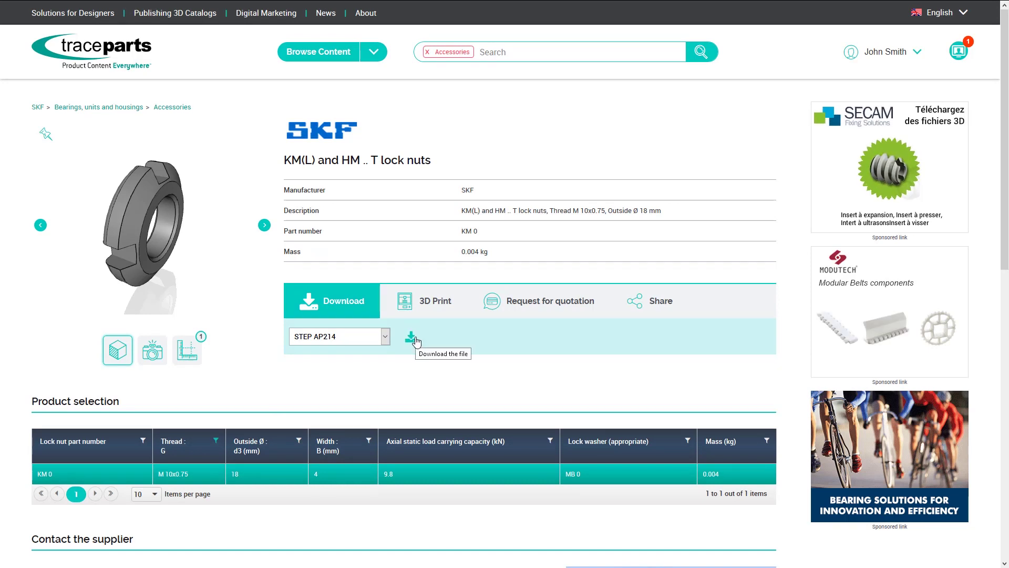
left_click(411, 338)
Search for 'washer 10' and open the MB(L) lock washers product page
left_click(553, 52)
type("wa")
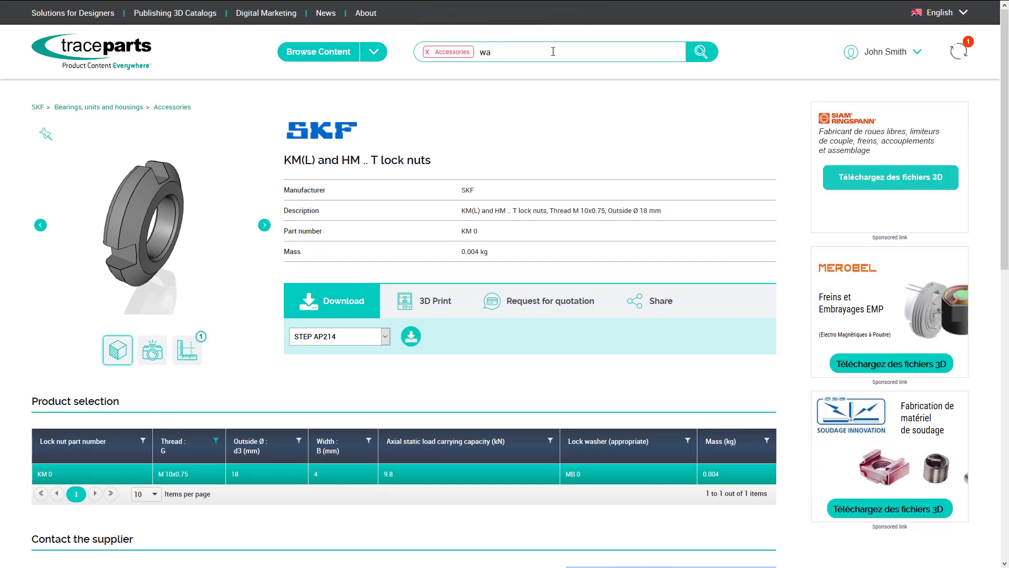
type("sher 10")
left_click(699, 56)
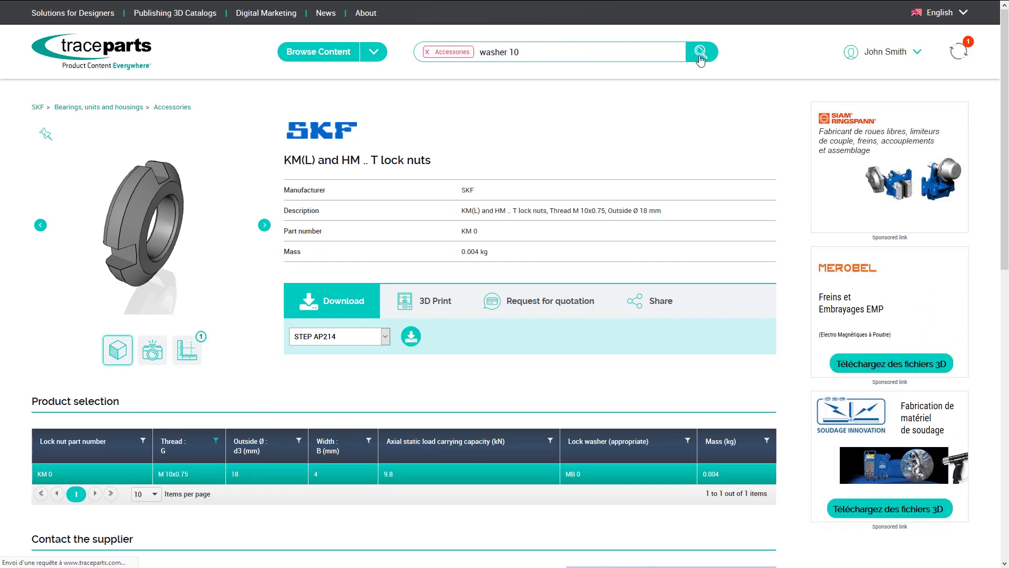
left_click(482, 239)
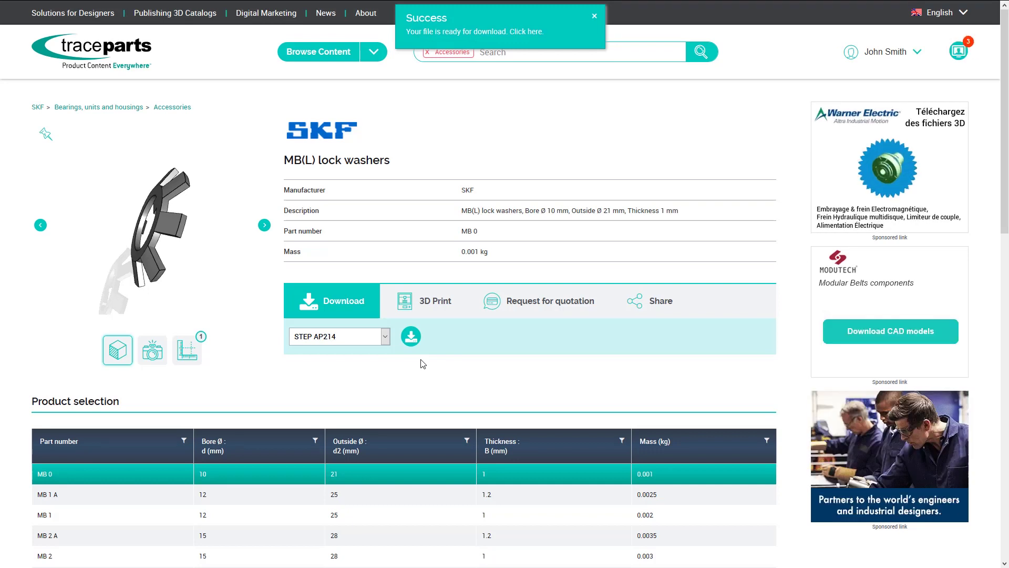
Open My activity to view recent downloads, including the MB 0 STEP file
left_click(956, 52)
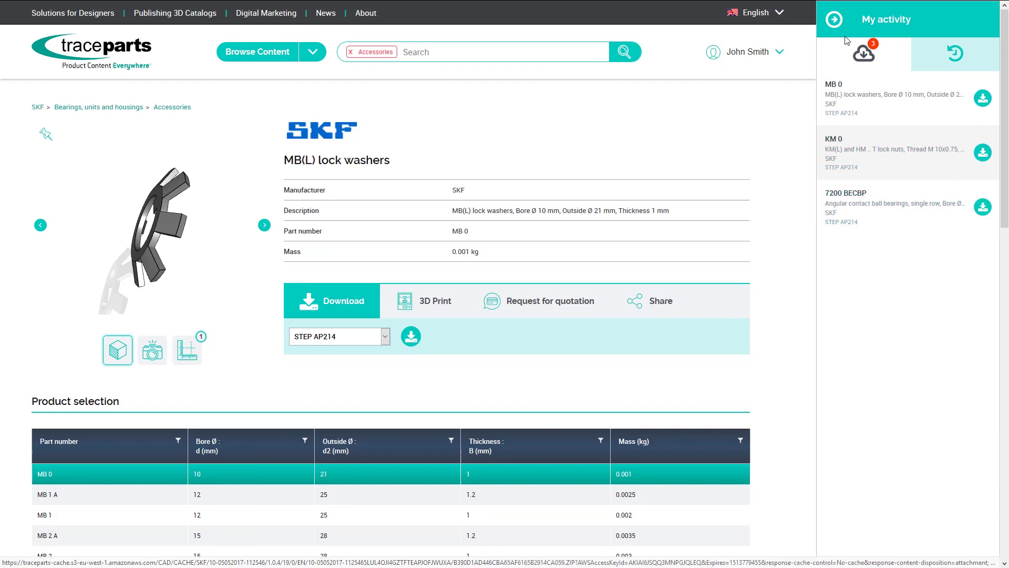
left_click(746, 52)
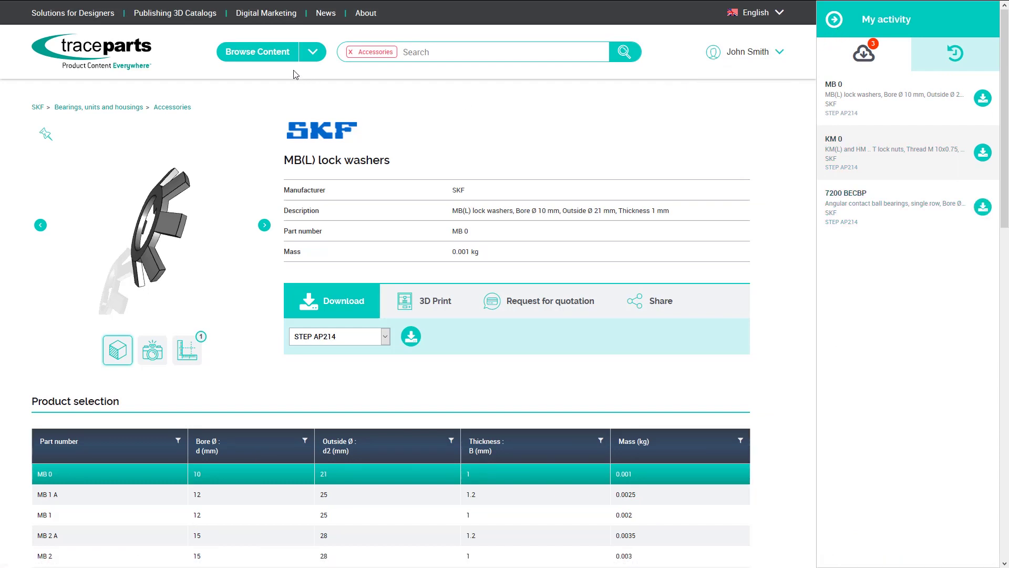
mouse_move(270, 57)
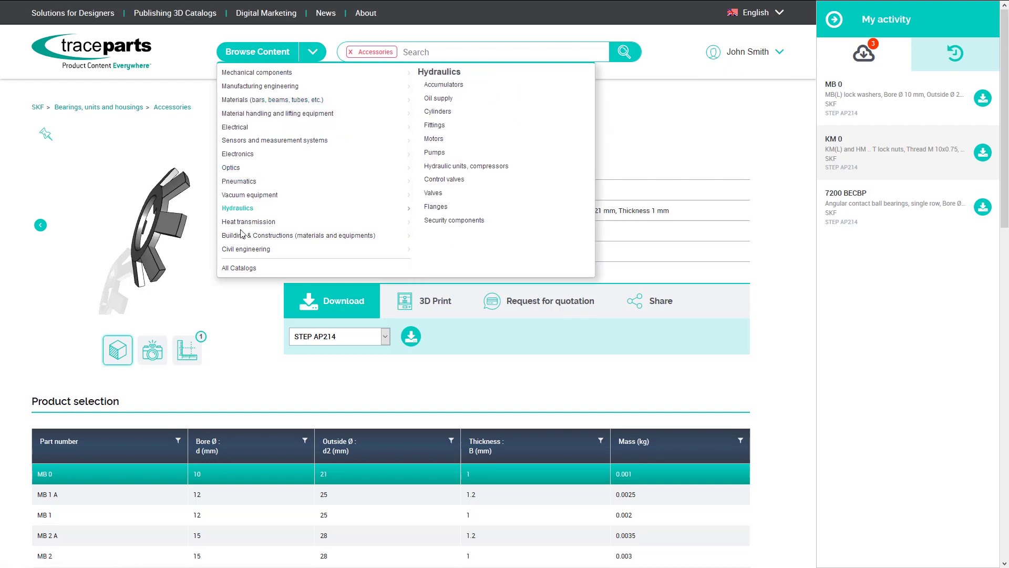
Open All Catalogs and jump to suppliers starting with P
left_click(255, 271)
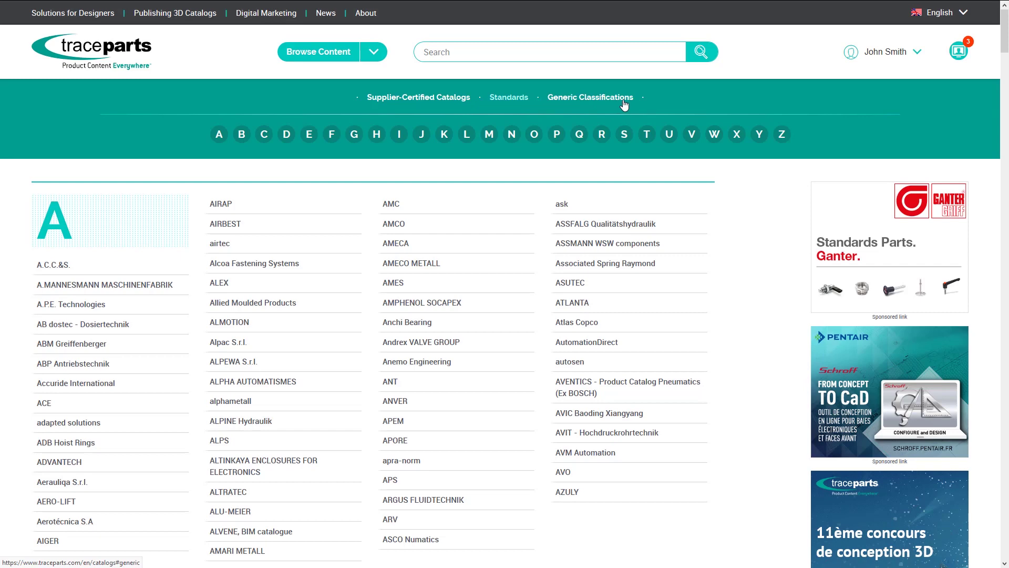
left_click(556, 136)
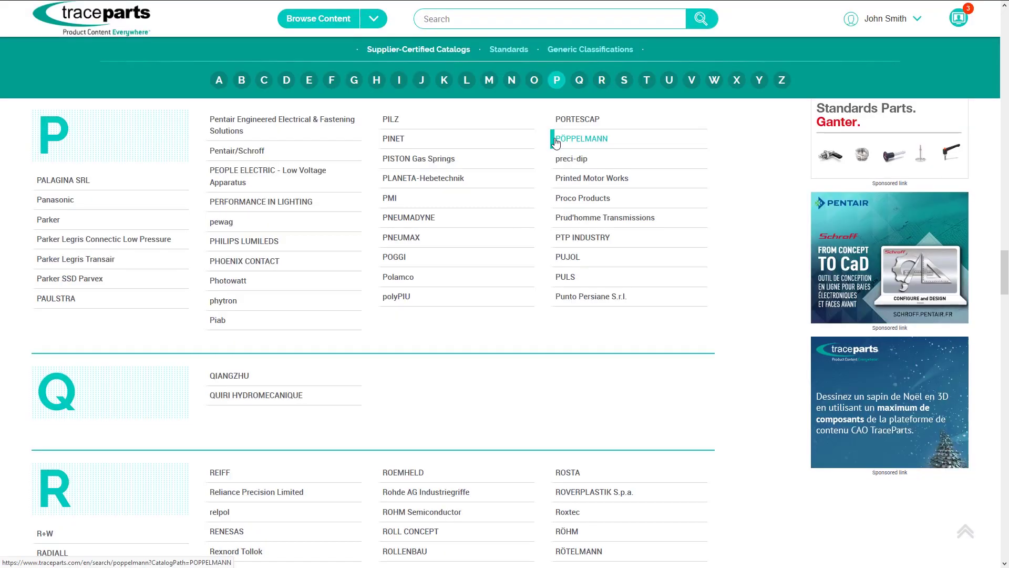
Open Phoenix Contact's PCB connection systems > COMBICON > Special types and the PSC 1,5/ 3-F connector
left_click(258, 261)
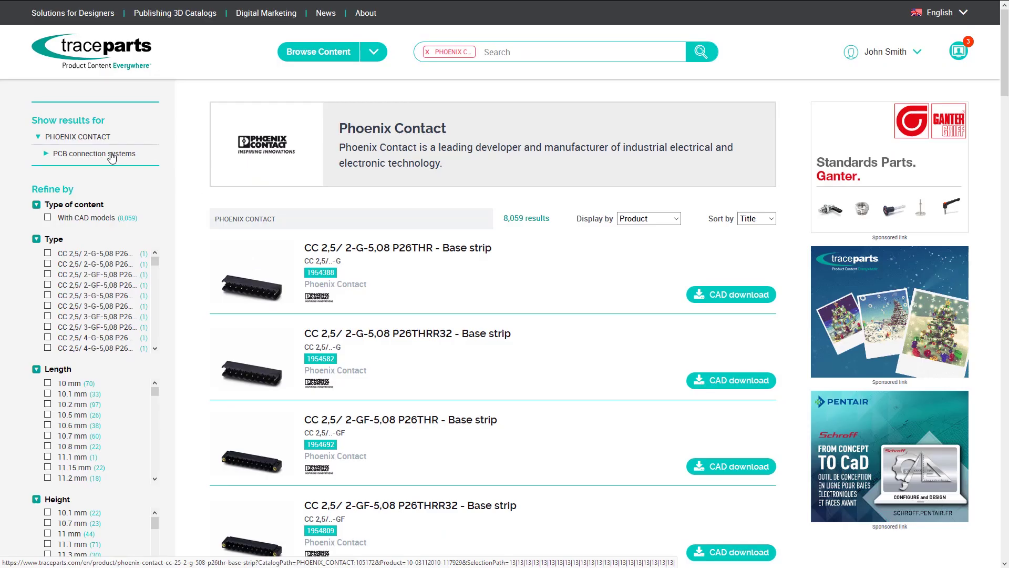
left_click(46, 154)
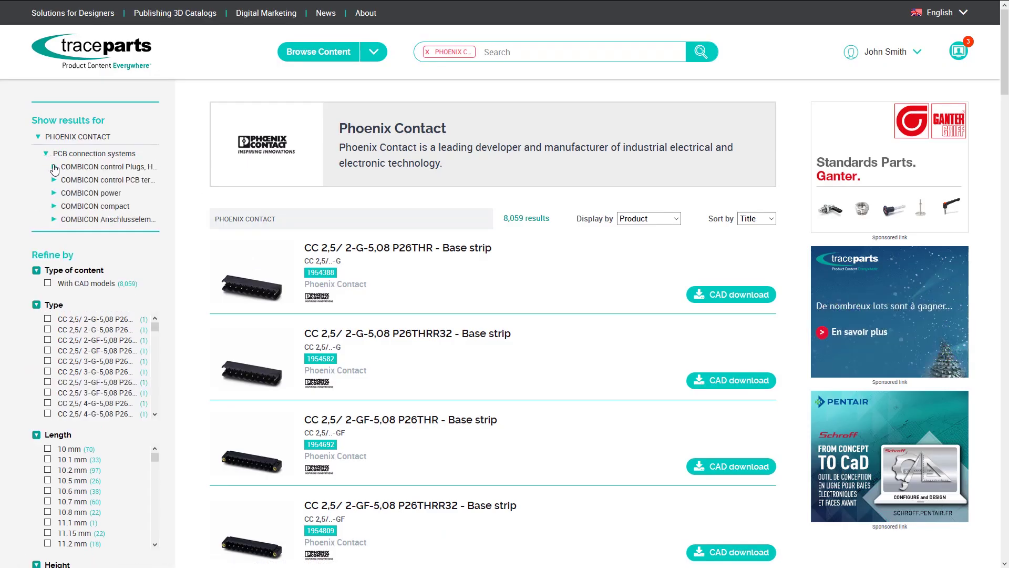
left_click(54, 167)
left_click(73, 248)
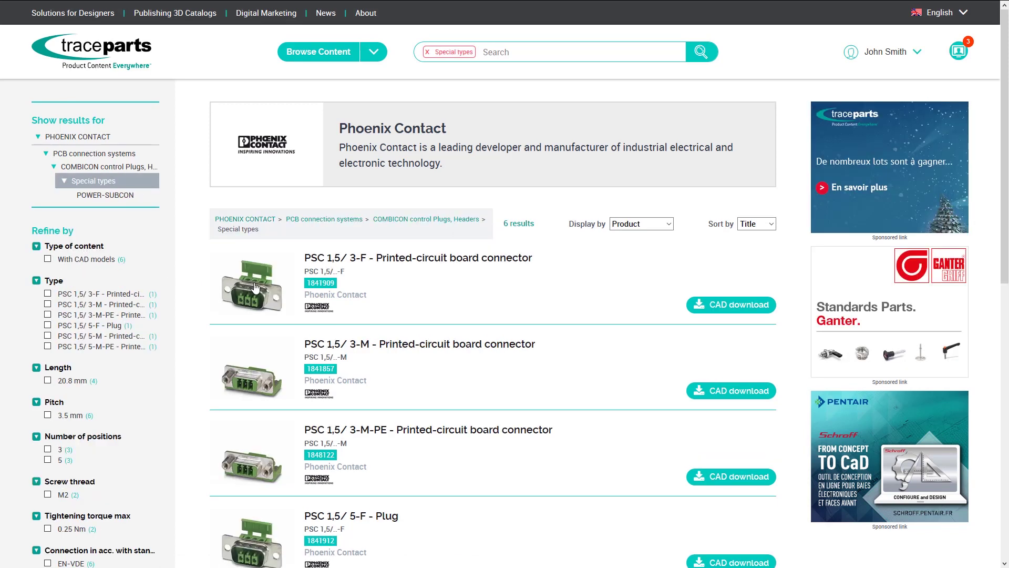
left_click(256, 288)
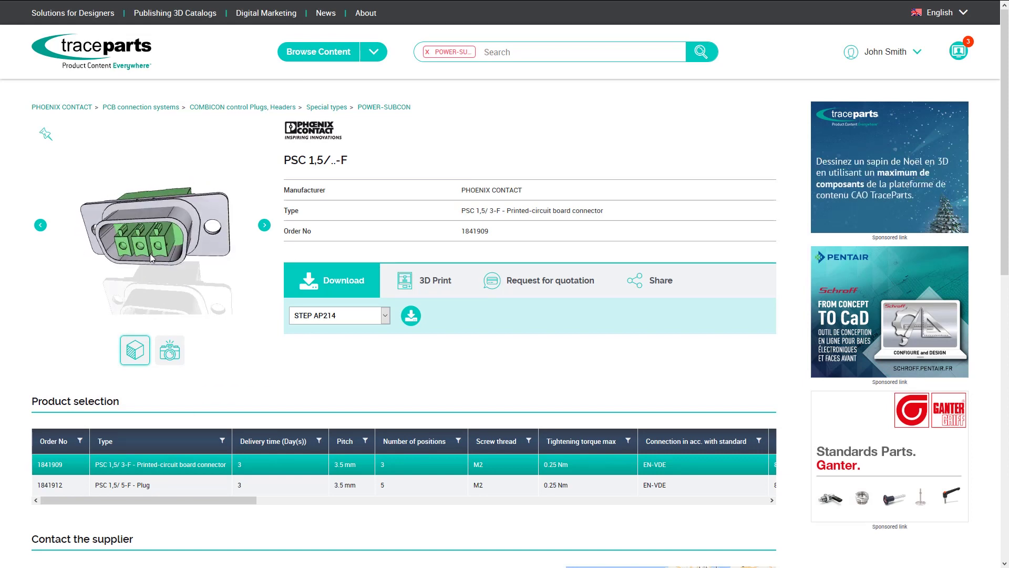
Download the STEP model and quote 3 units, commenting 'Could I have a discount for only 3 products?'
left_click(411, 318)
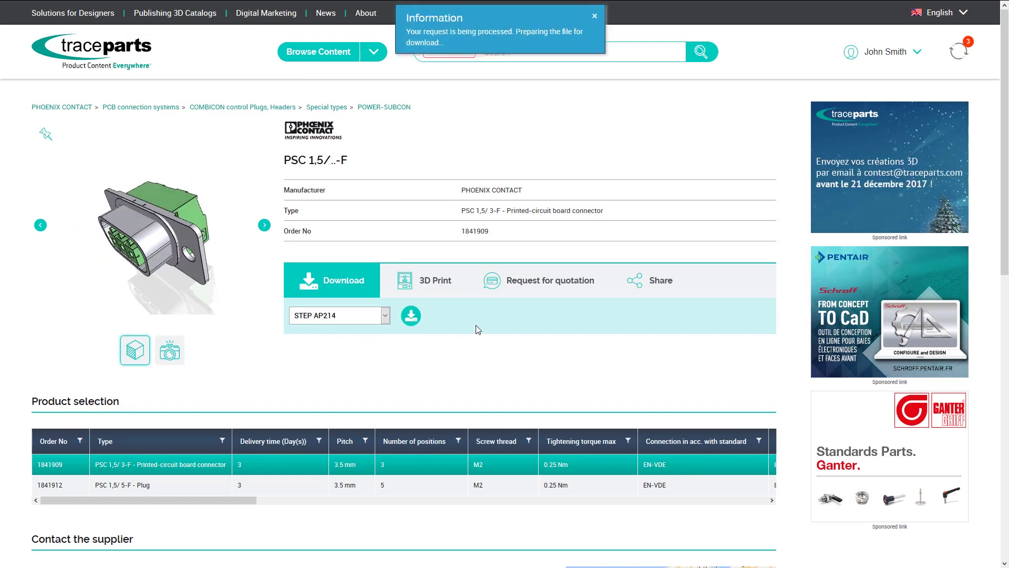
left_click(554, 286)
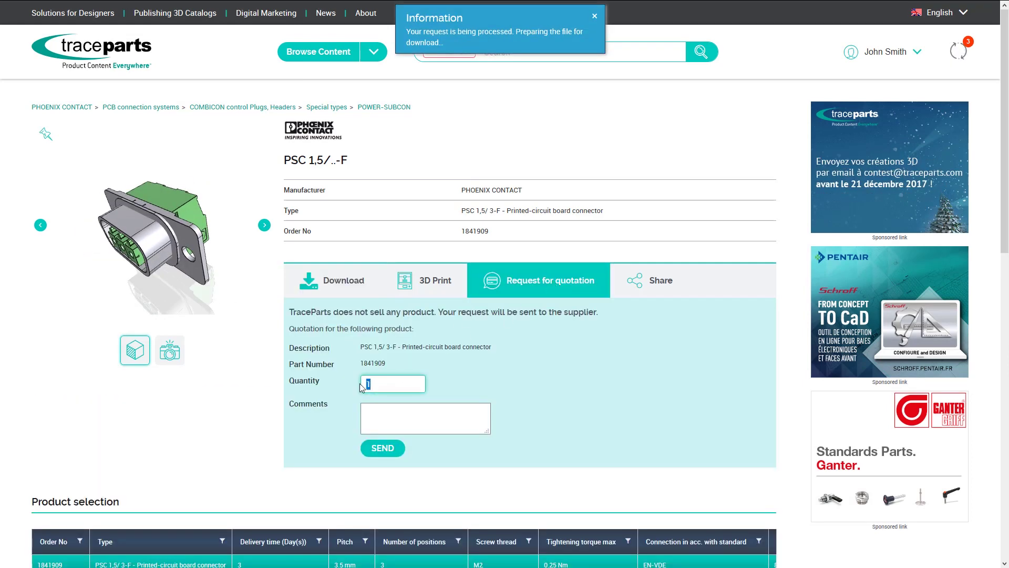
type("3")
left_click(390, 411)
type("Could ")
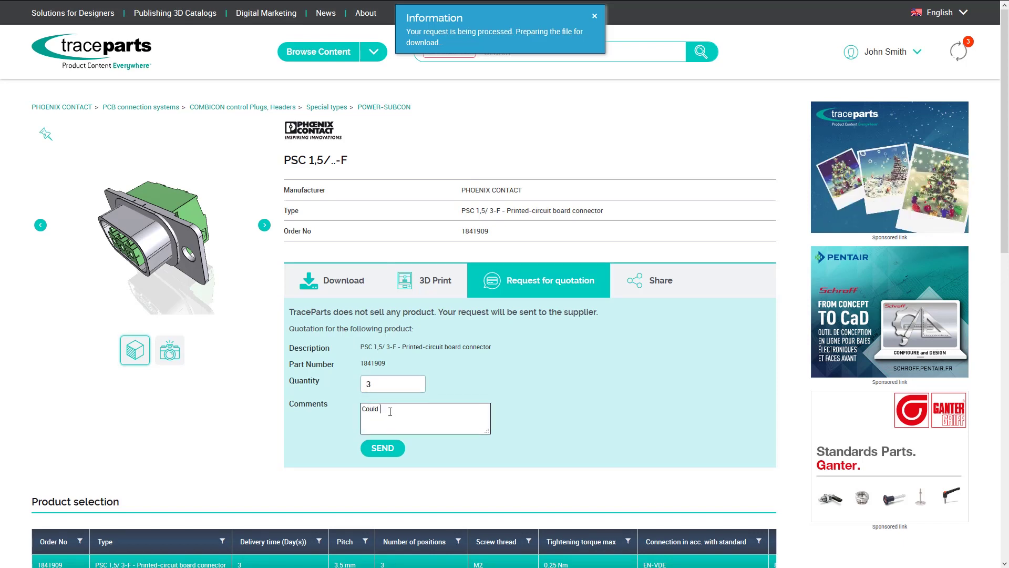
type("I have a discou")
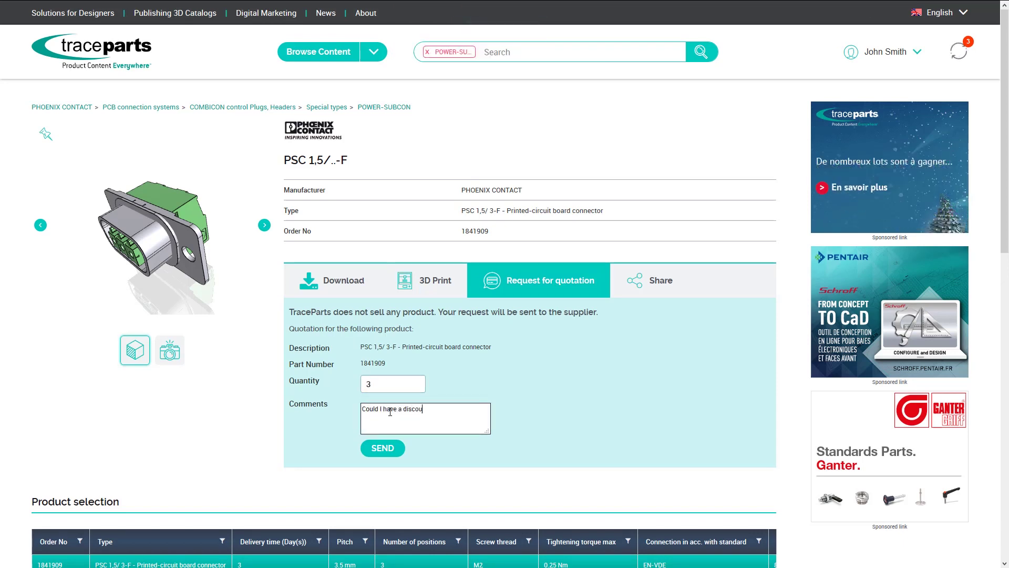
type("nt for only")
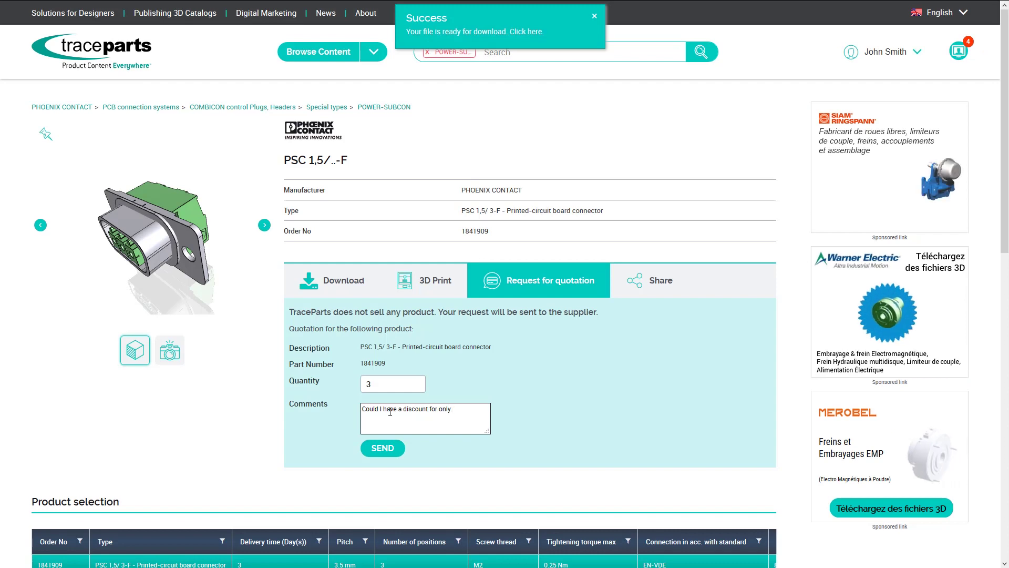
type(" 3 products?")
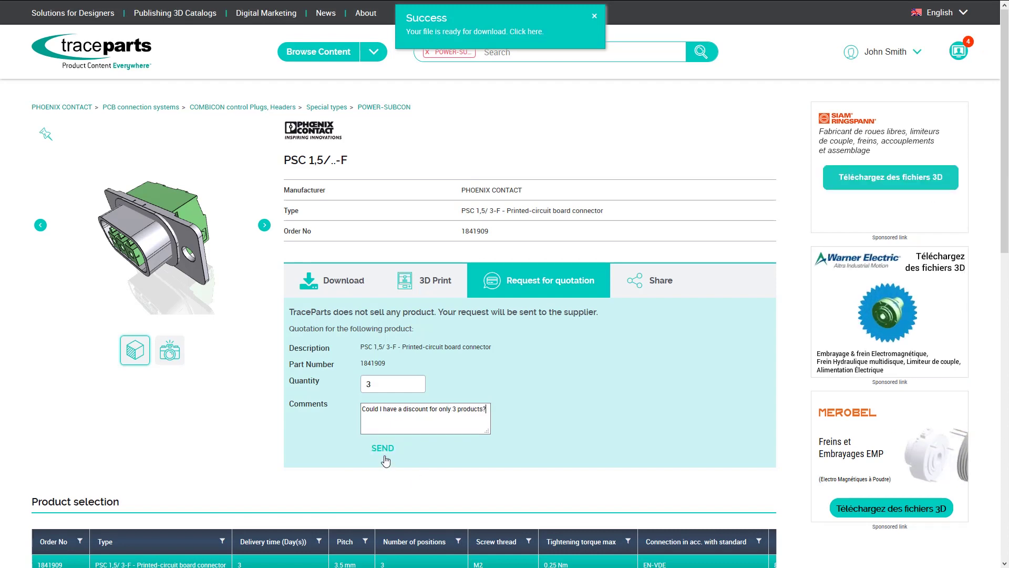
left_click_drag(242, 295, 234, 267)
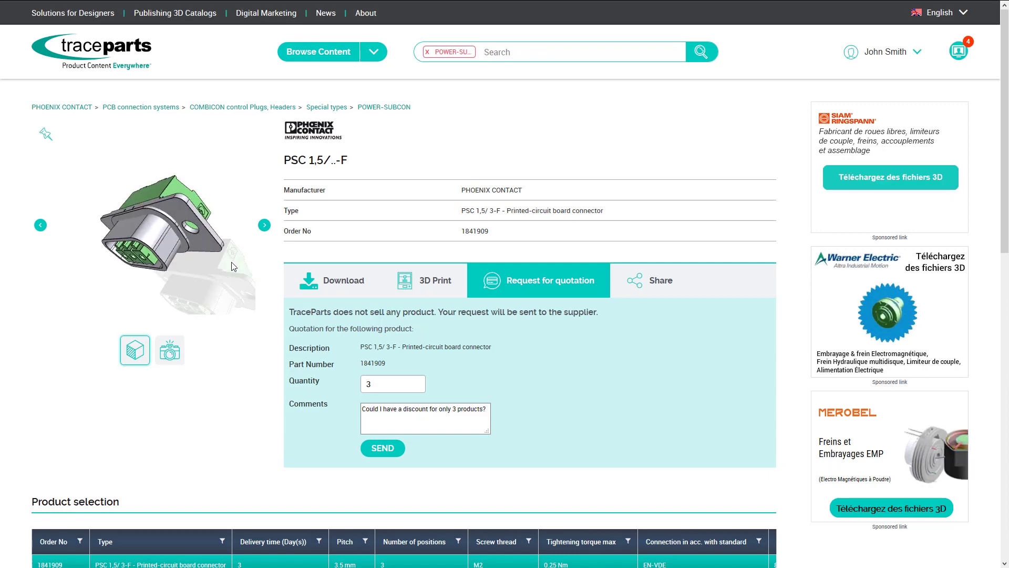
Go to suppliers starting with W and search the Stauff catalog for 'clamp'
left_click(318, 51)
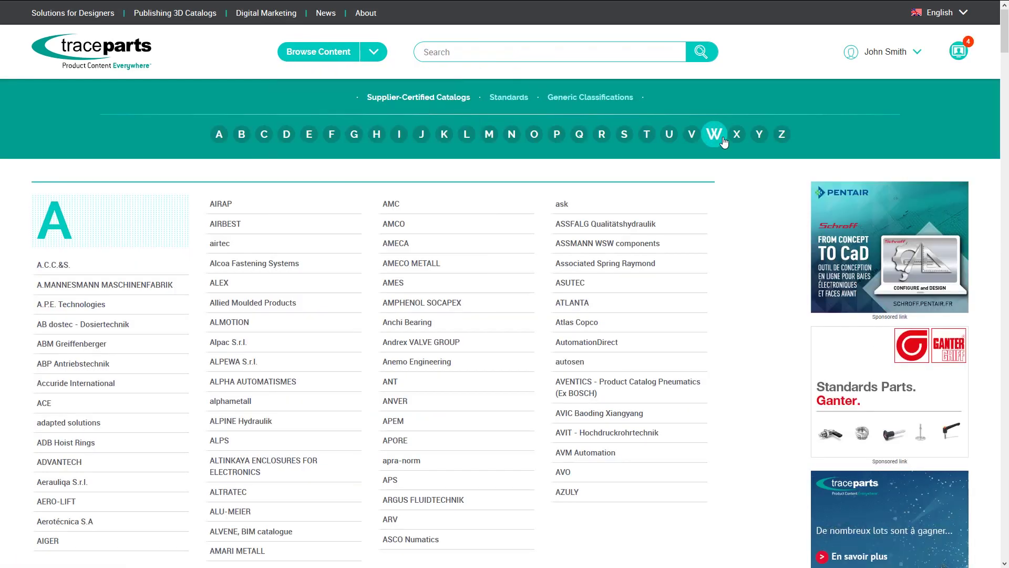
left_click(714, 135)
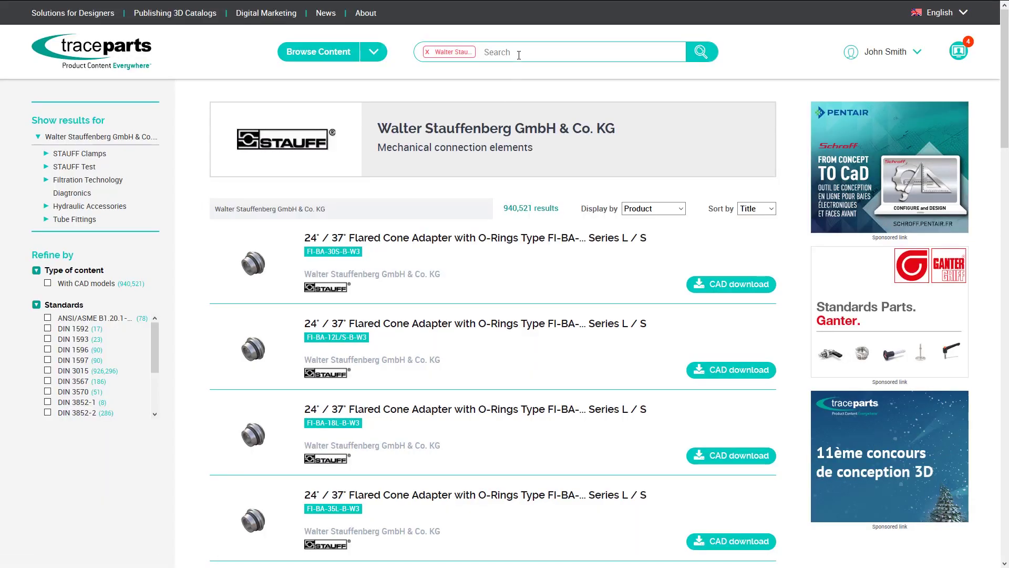
left_click(519, 52)
type("clamp assembly")
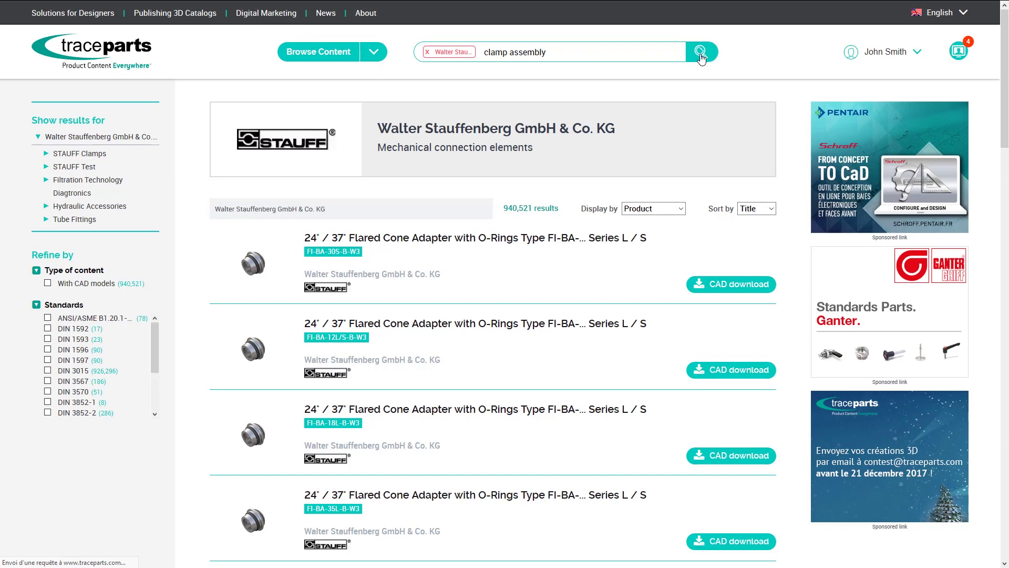
Open Pipe Clamps Heavy Series DIN 3015, select size 3 S, and pin the 3D preview
left_click(251, 282)
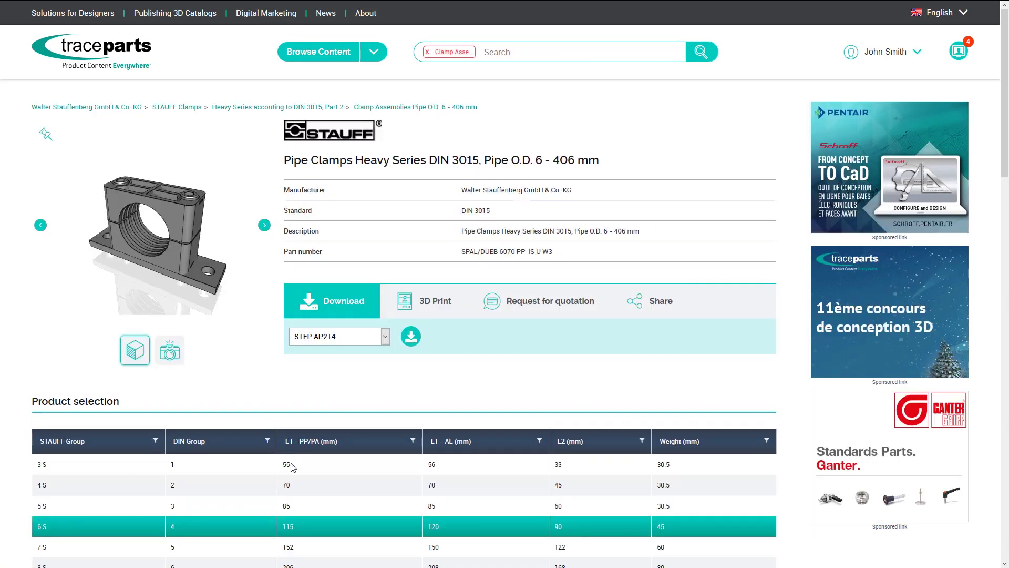
left_click(293, 466)
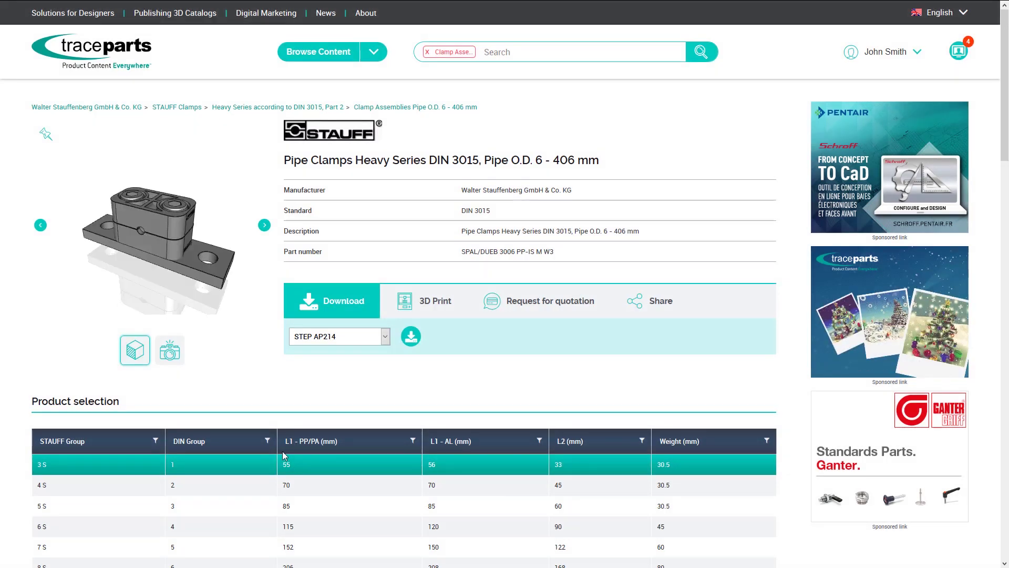
left_click(46, 144)
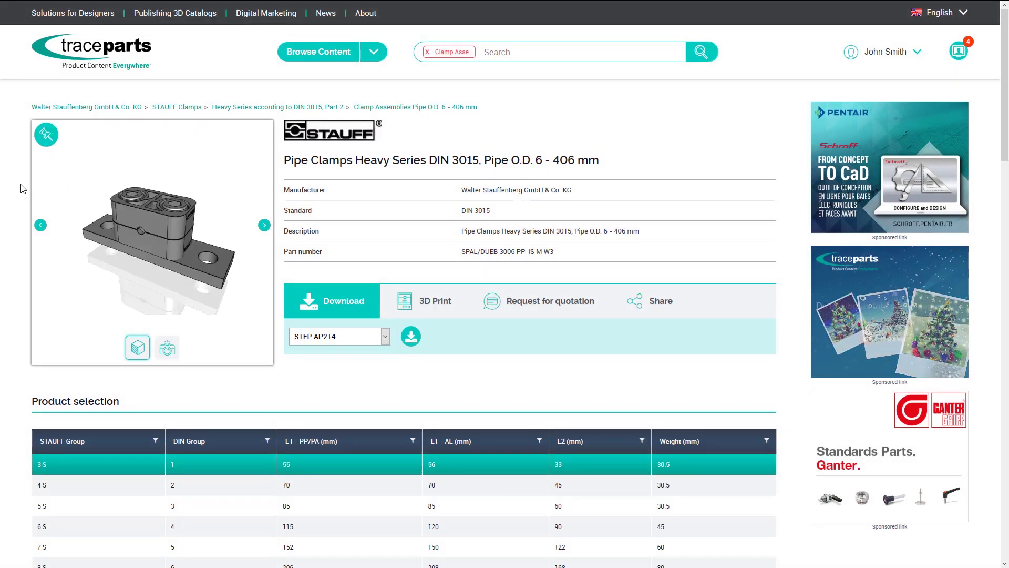
Set the clamp's Inside option to 'smooth, without tension clearance'
scroll(21, 210, "down", 4)
scroll(18, 219, "down", 8)
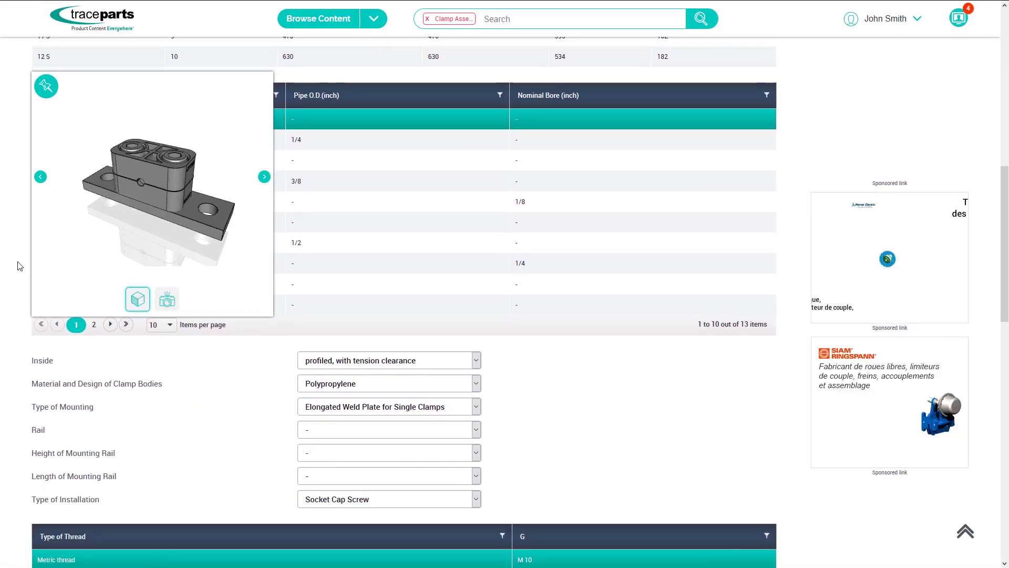
left_click(388, 361)
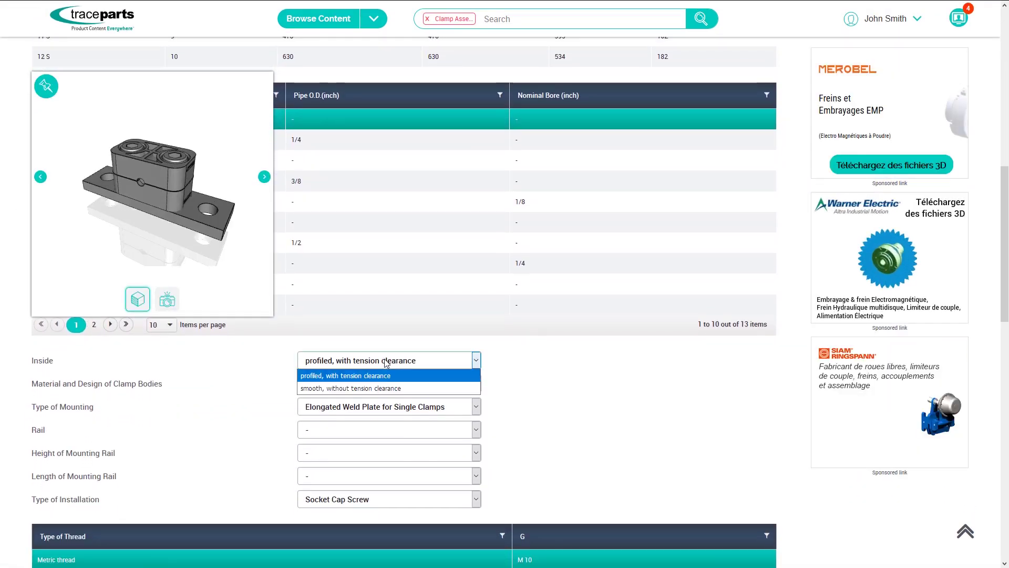
left_click(391, 387)
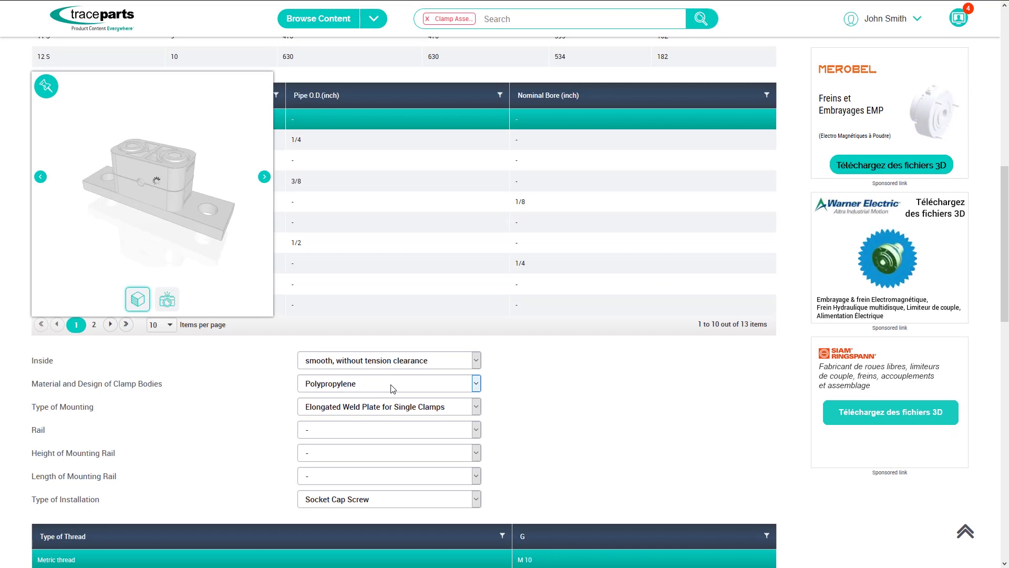
Turn the clamp model to a top-down view and scroll down the product page
left_click_drag(168, 220, 141, 216)
scroll(288, 318, "down", 3)
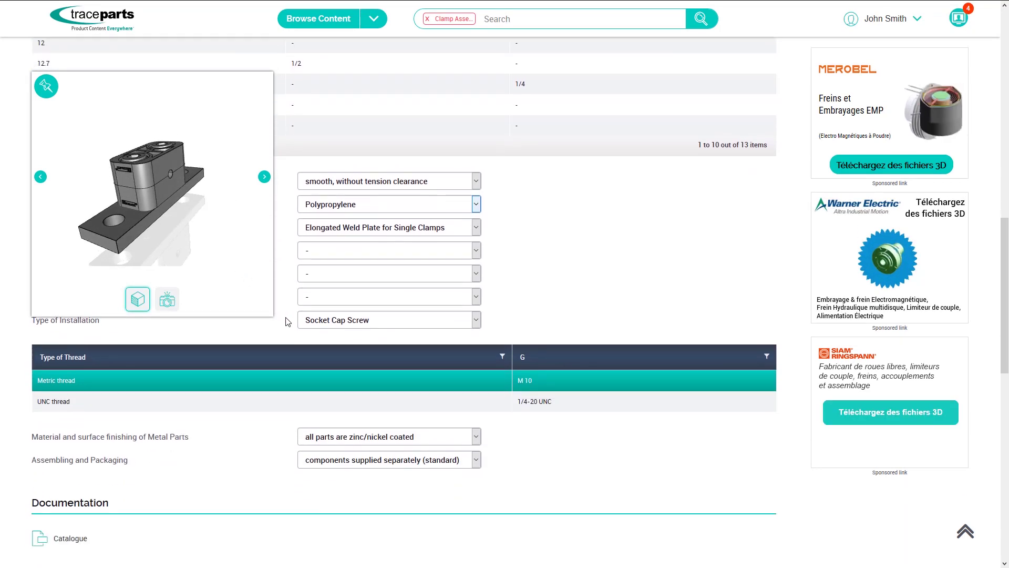
scroll(505, 323, "down", 1)
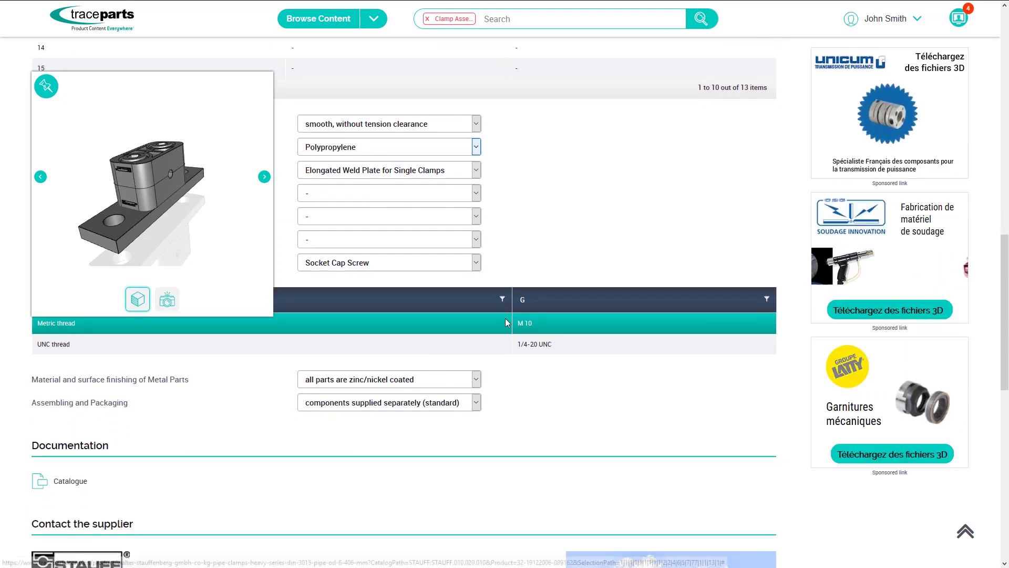
scroll(505, 323, "down", 2)
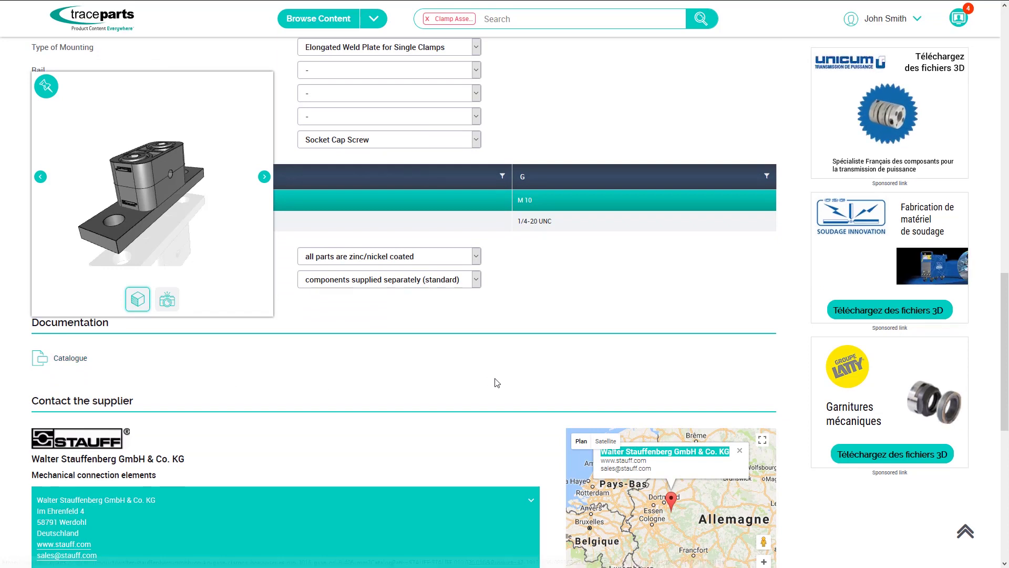
scroll(504, 381, "down", 2)
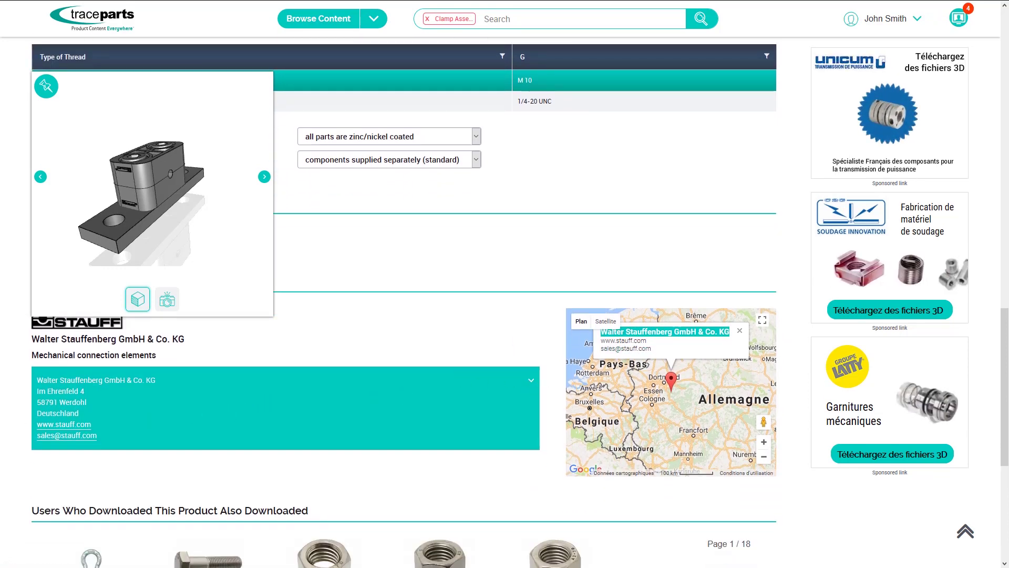
scroll(16, 404, "down", 2)
scroll(16, 404, "down", 1)
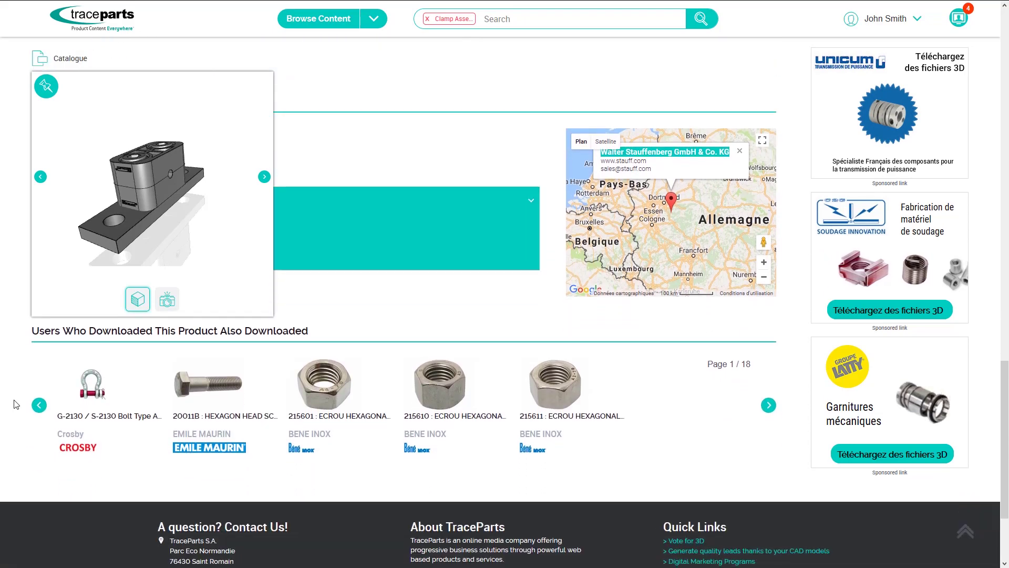
Unpin the floating 3D preview, page through also-downloaded products, and return to the TraceParts home page
left_click(48, 90)
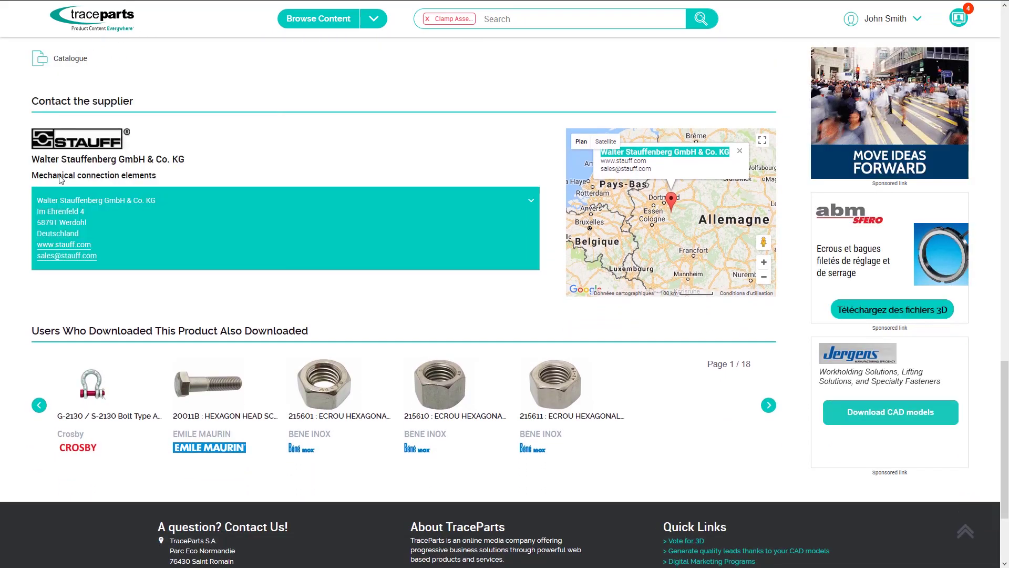
left_click(769, 407)
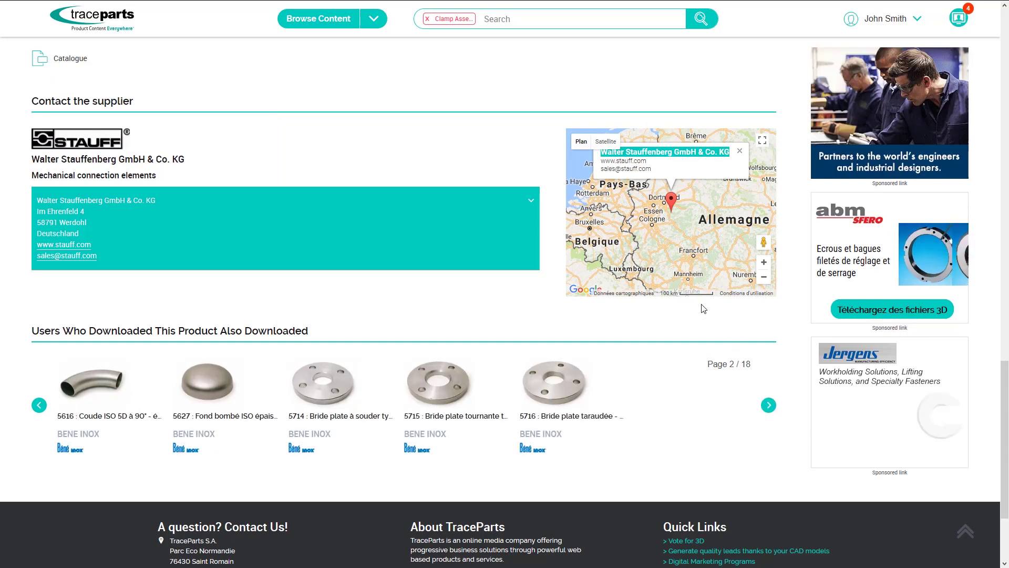
left_click(106, 22)
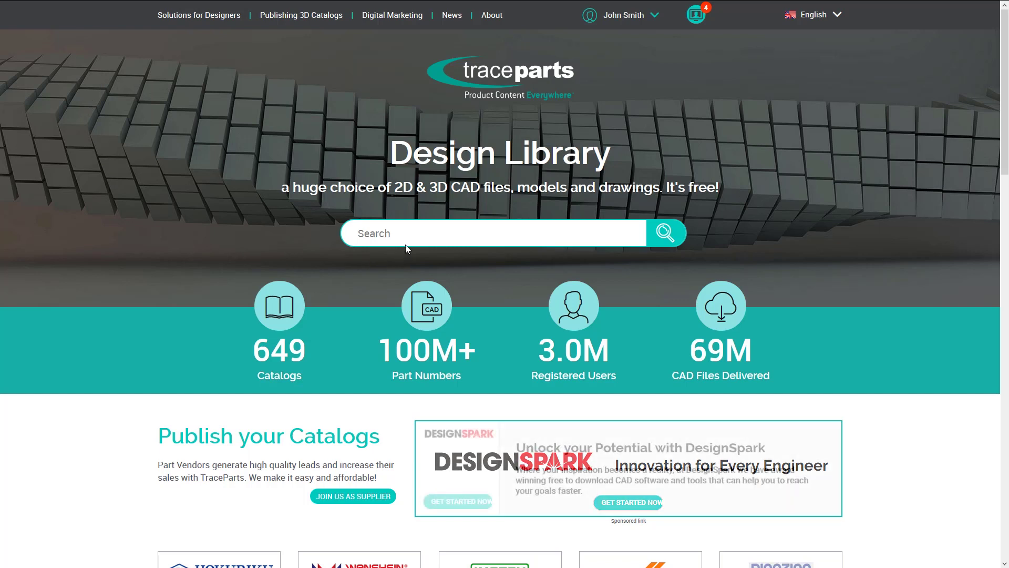
Enter 'din 912 M8 16' in the home page search box
left_click(407, 236)
type("din 9")
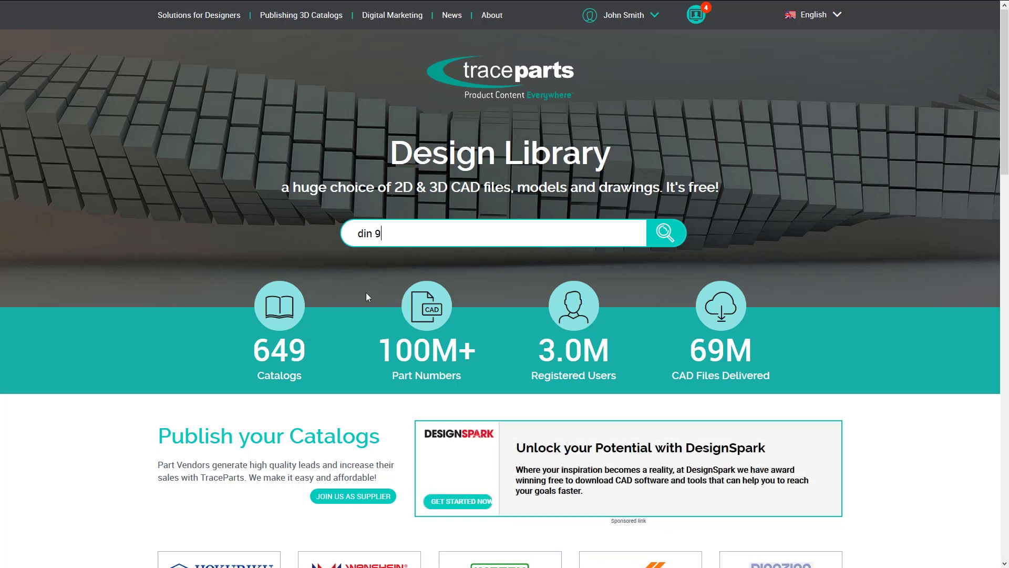
type("12 M8 16")
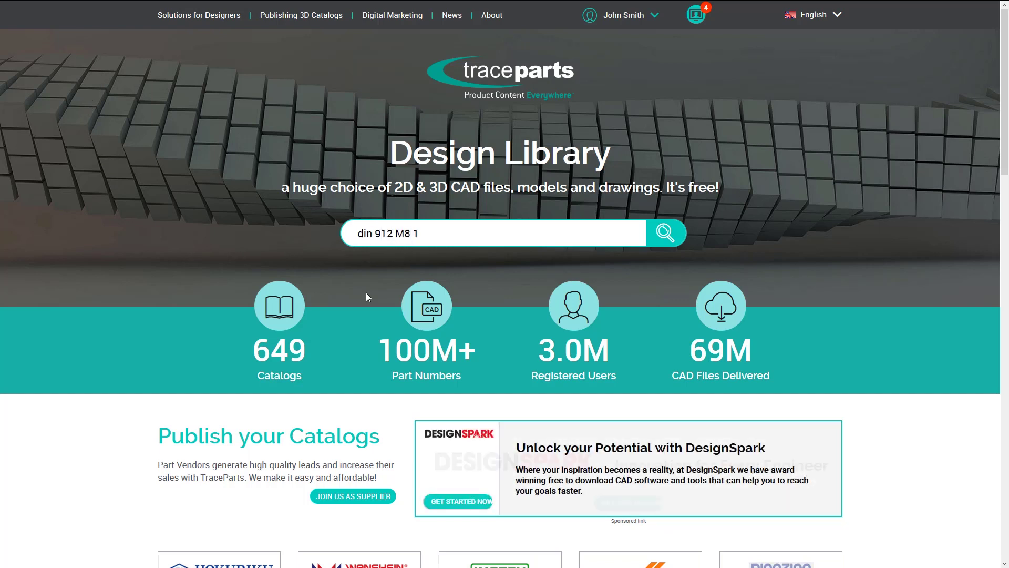